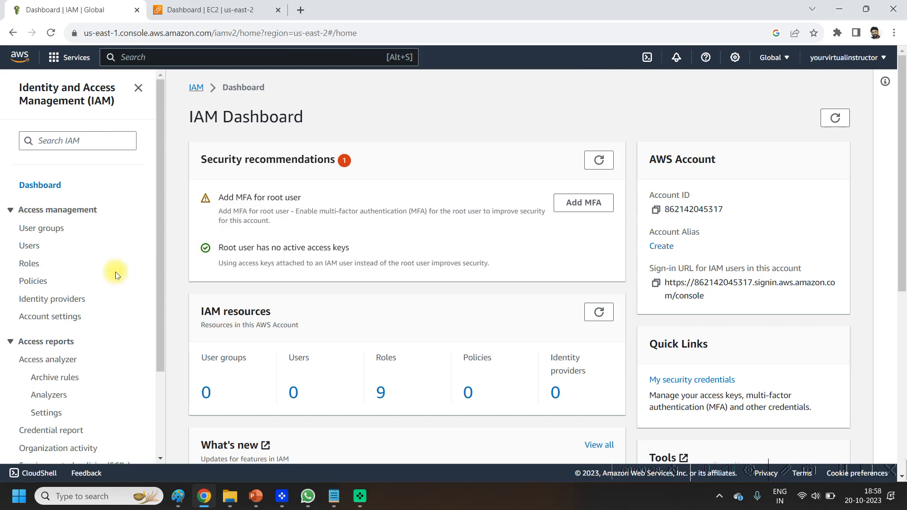
Start creating a new IAM policy, choose EC2 as its service, and switch the policy editor to JSON.
{"action": "left_click", "coordinate": [36, 286]}
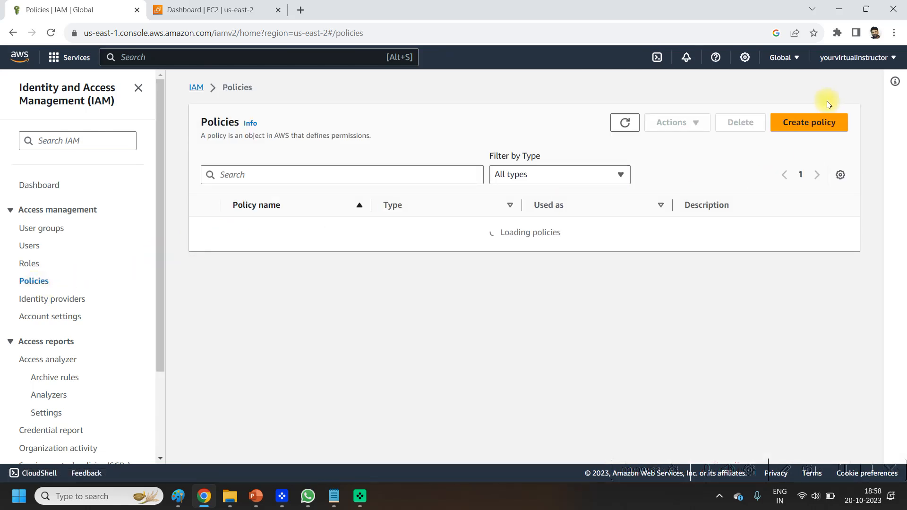
{"action": "left_click", "coordinate": [808, 128]}
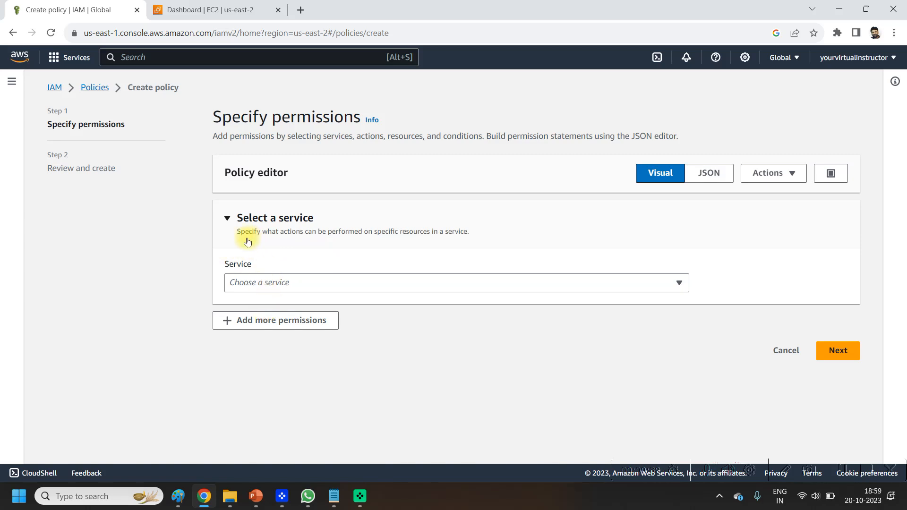
{"action": "left_click", "coordinate": [344, 284]}
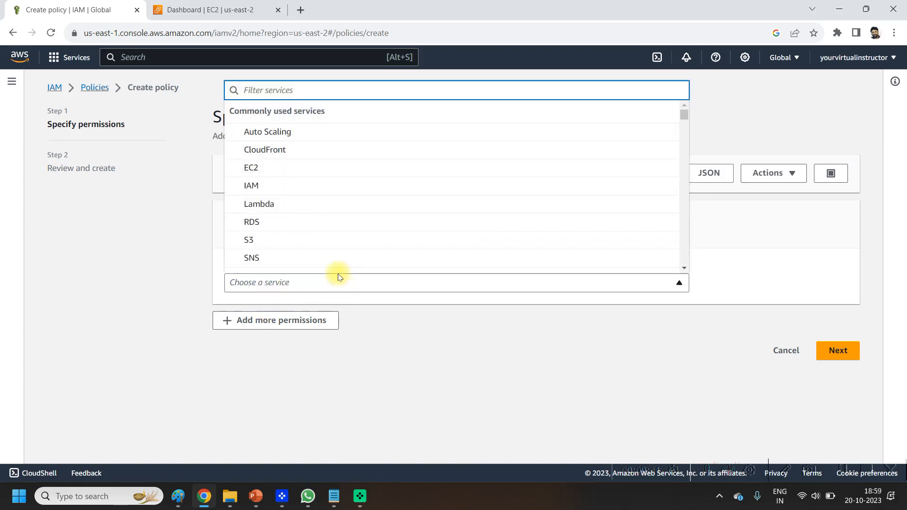
{"action": "left_click", "coordinate": [261, 170]}
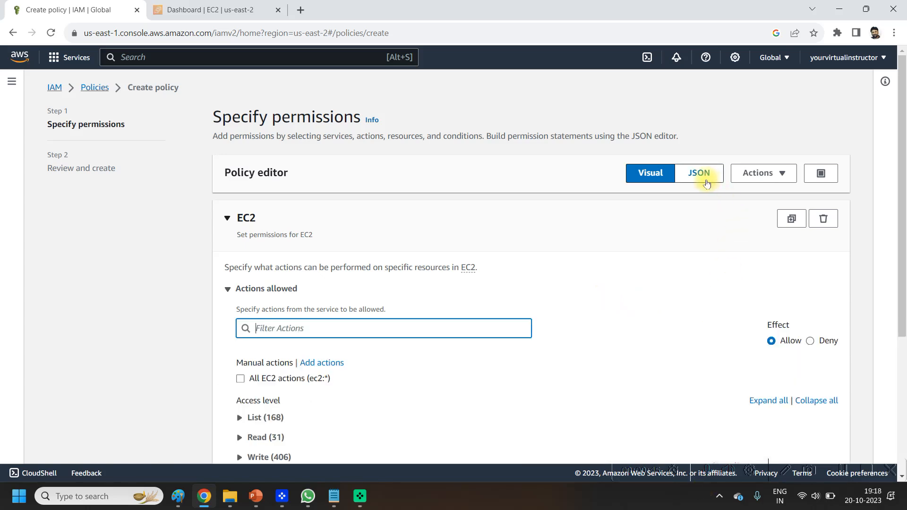
{"action": "left_click", "coordinate": [704, 179]}
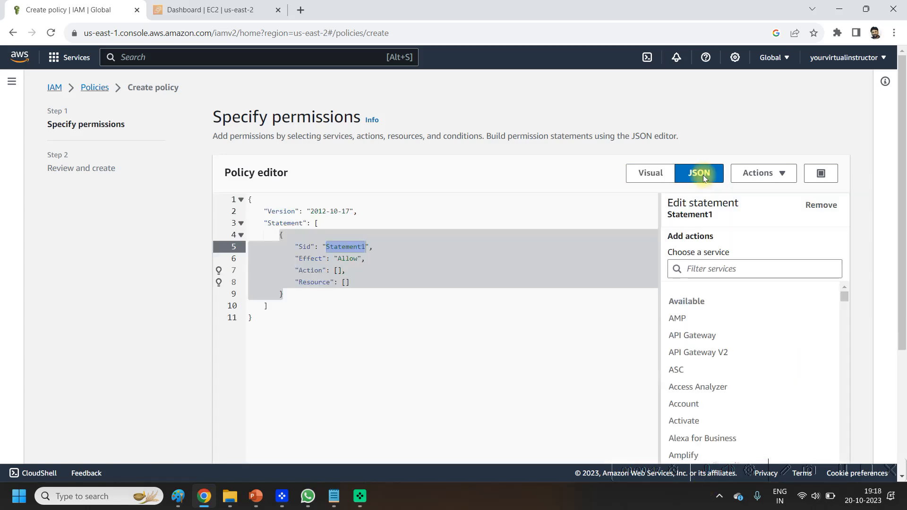
Switch to Notepad and copy the whole policy JSON that allows ec2:Describe*, ec2:CreateTags and ec2:CreateSnapshot.
{"action": "key", "text": "alt+Tab"}
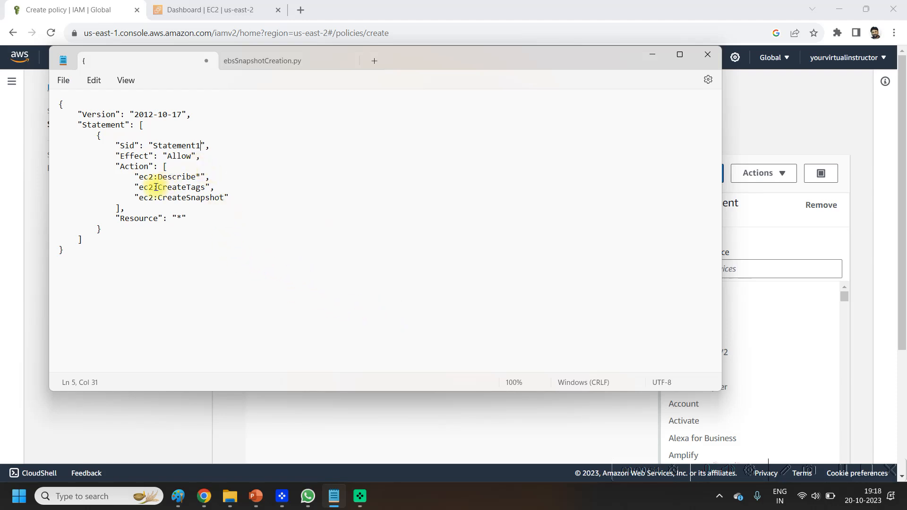
{"action": "left_click_drag", "start_coordinate": [139, 177], "coordinate": [206, 176]}
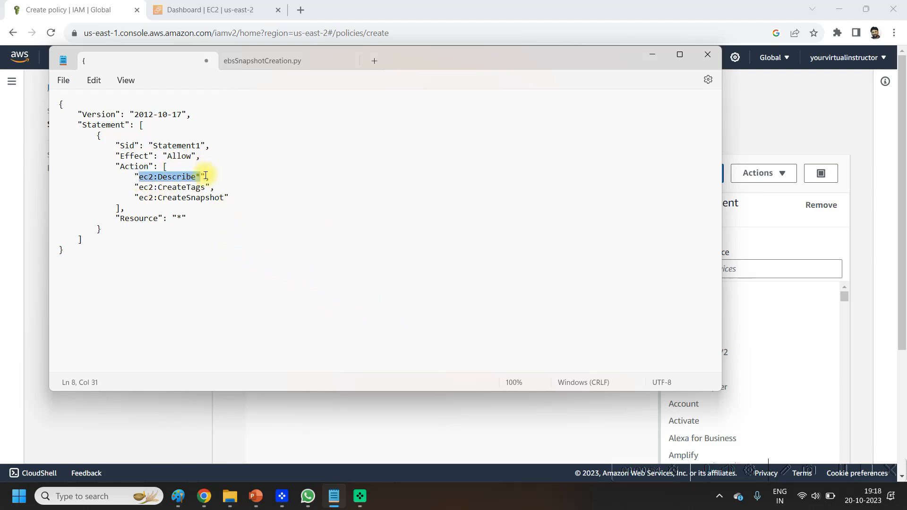
{"action": "left_click", "coordinate": [142, 187]}
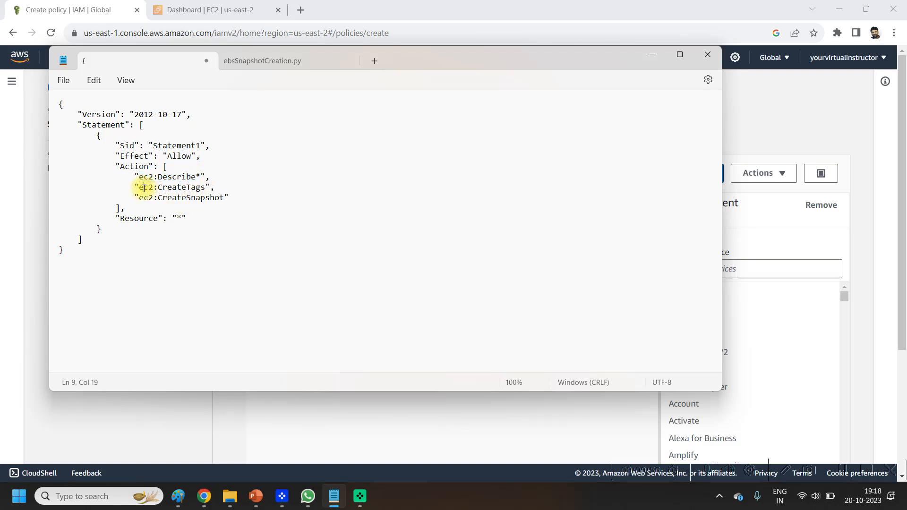
{"action": "left_click_drag", "start_coordinate": [158, 189], "coordinate": [219, 200]}
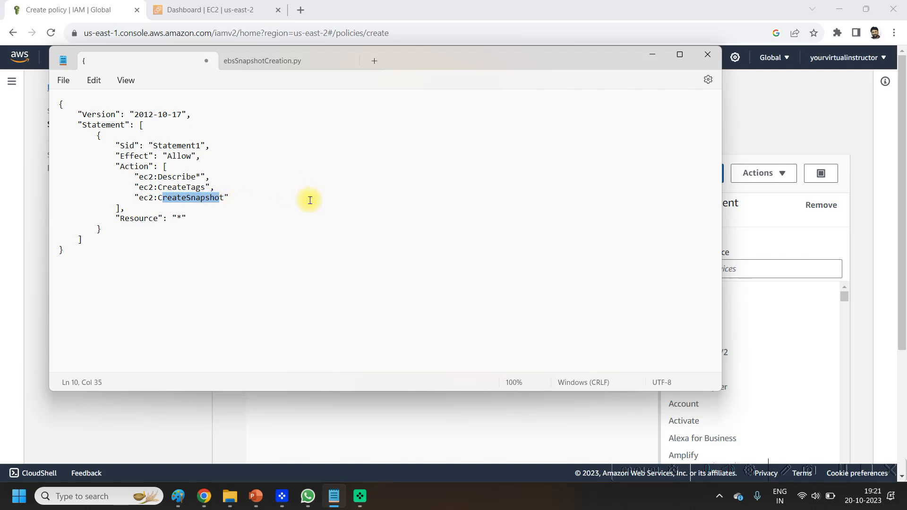
{"action": "left_click", "coordinate": [287, 188]}
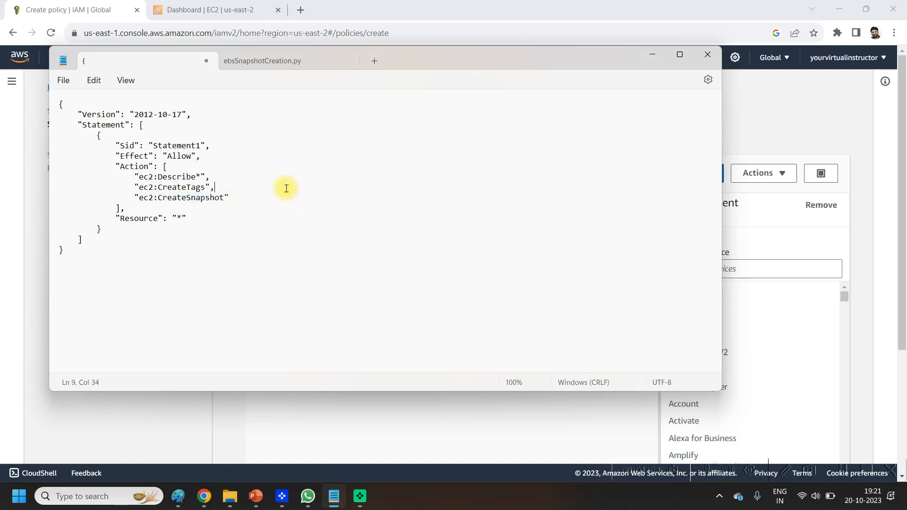
{"action": "key", "text": "ctrl+a"}
{"action": "key", "text": "ctrl+c"}
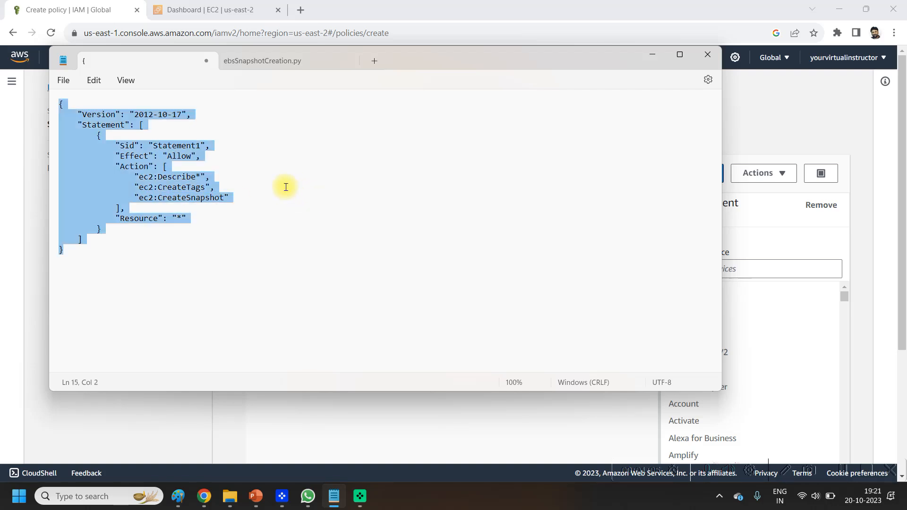
Return to the browser, replace the entire default policy JSON with the copied policy, and continue to the review page.
{"action": "left_click", "coordinate": [653, 55]}
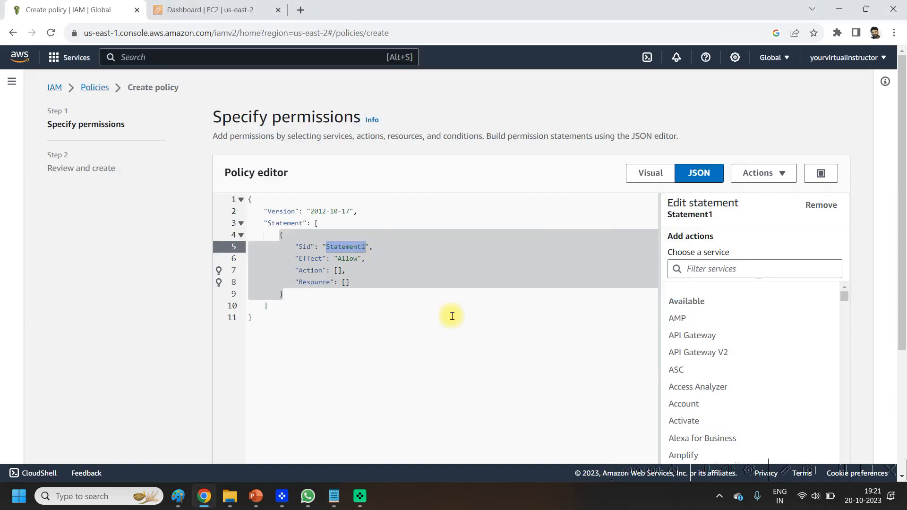
{"action": "left_click", "coordinate": [452, 316]}
{"action": "key", "text": "ctrl+a"}
{"action": "key", "text": "ctrl+v"}
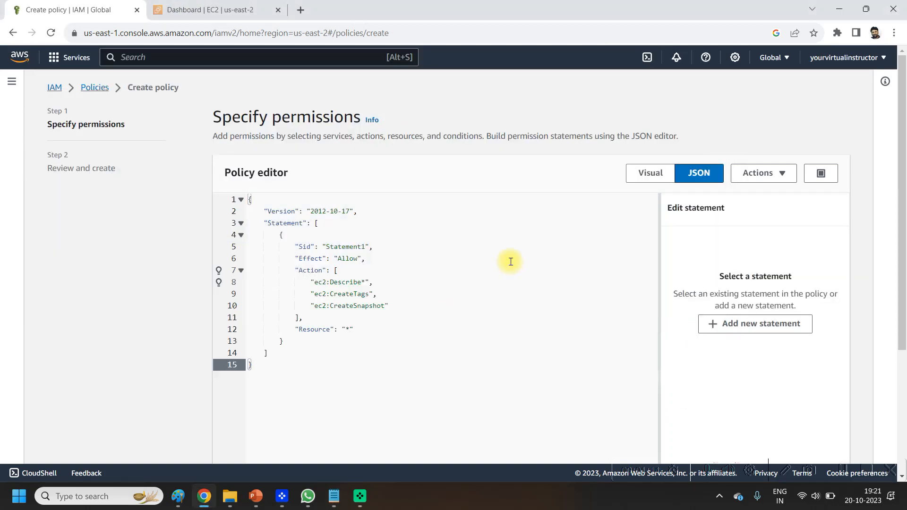
{"action": "scroll", "coordinate": [511, 262], "scroll_direction": "down", "scroll_amount": 4}
{"action": "left_click", "coordinate": [839, 448]}
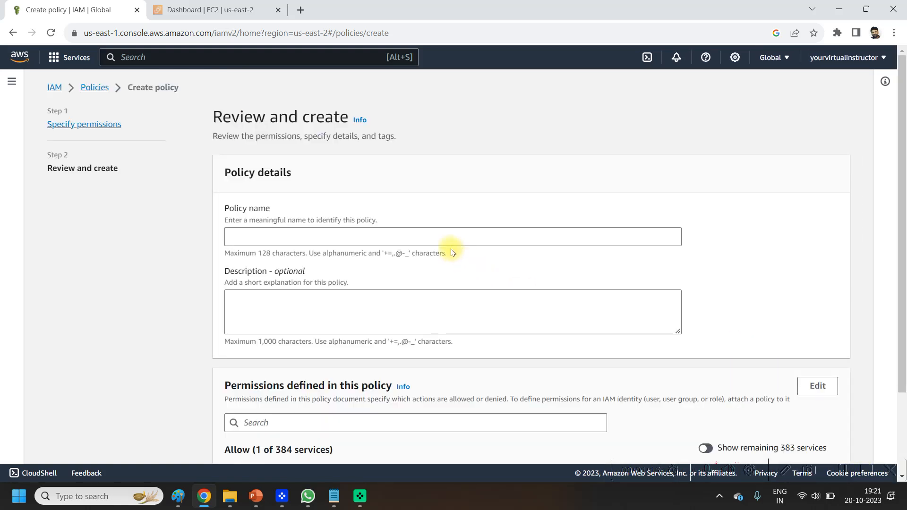
Name the policy snapshot_policy and create it.
{"action": "left_click", "coordinate": [432, 236]}
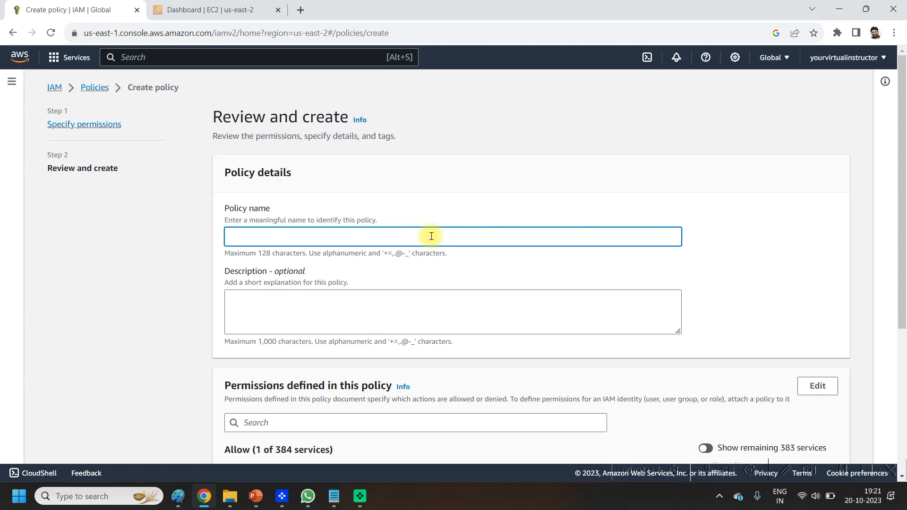
{"action": "type", "text": "snapshot_policy"}
{"action": "scroll", "coordinate": [502, 321], "scroll_direction": "down", "scroll_amount": 5}
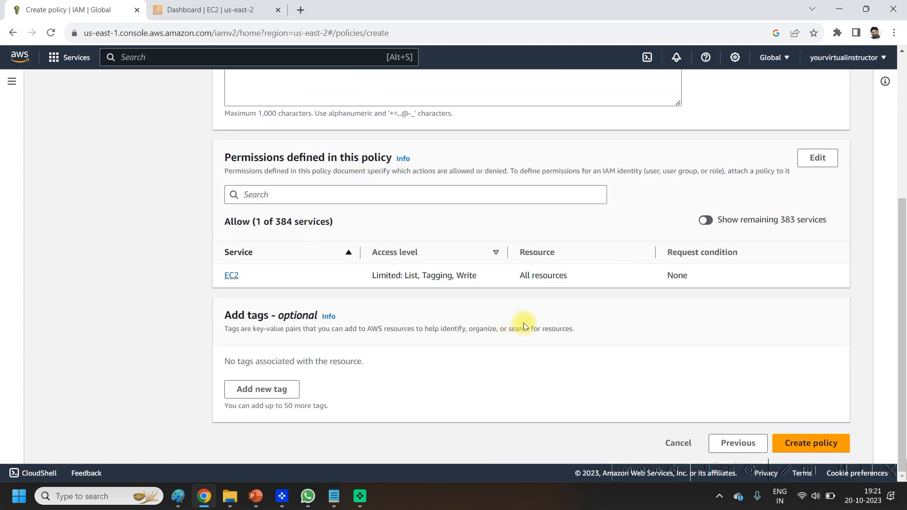
{"action": "left_click", "coordinate": [830, 443]}
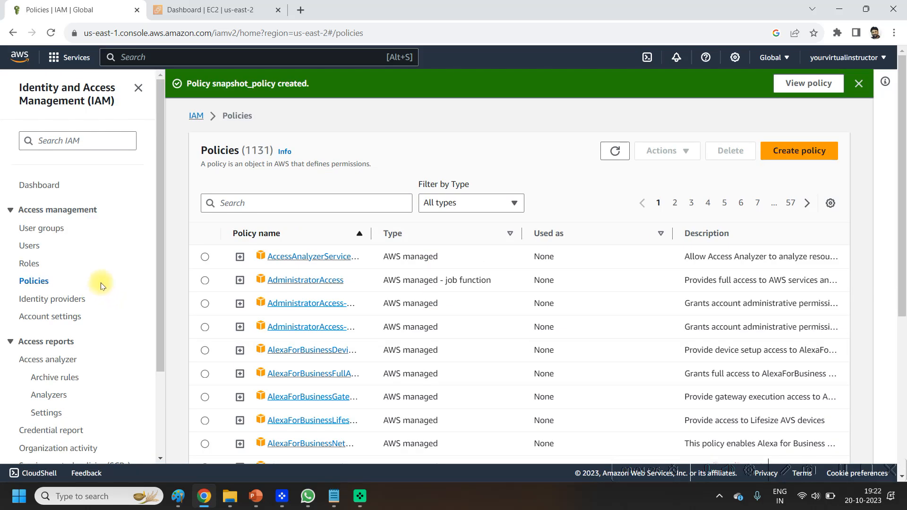
Start creating a new IAM role for an AWS service with the Lambda use case and continue to its permissions.
{"action": "left_click", "coordinate": [30, 266]}
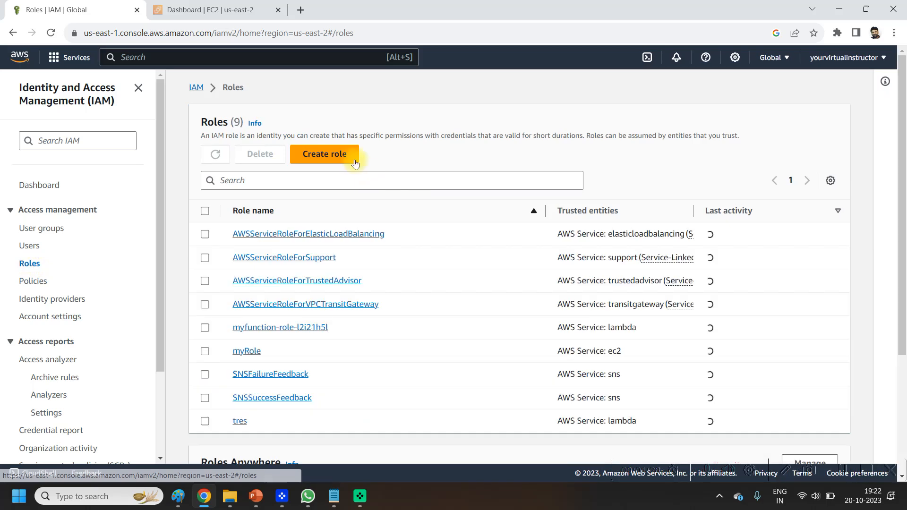
{"action": "left_click", "coordinate": [345, 161]}
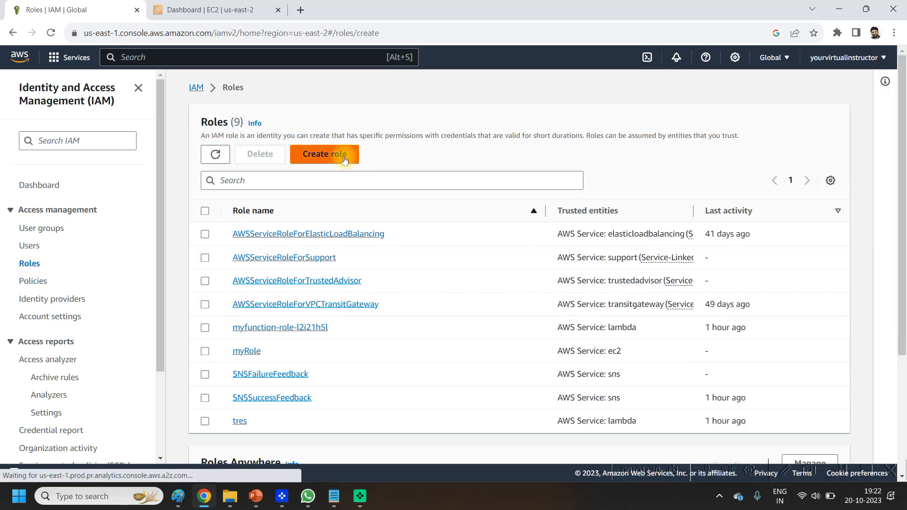
{"action": "scroll", "coordinate": [537, 357], "scroll_direction": "down", "scroll_amount": 1}
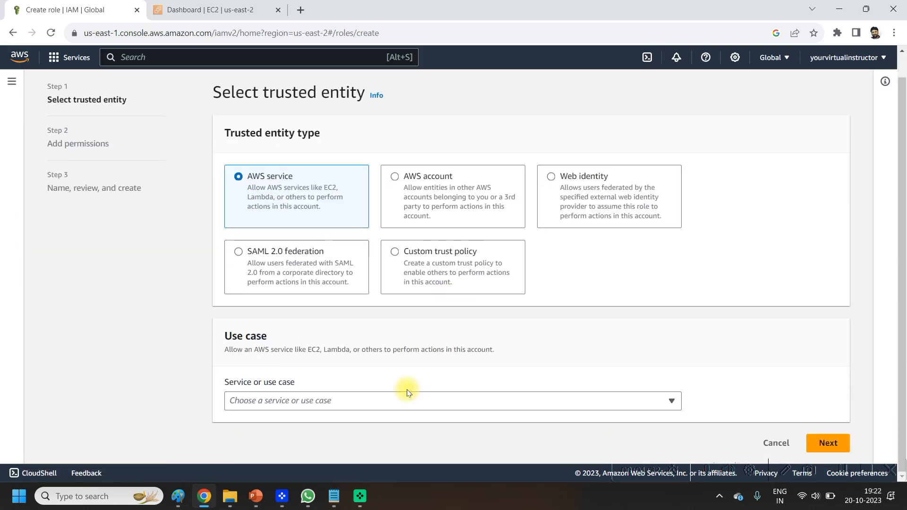
{"action": "left_click", "coordinate": [388, 404]}
{"action": "left_click", "coordinate": [307, 140]}
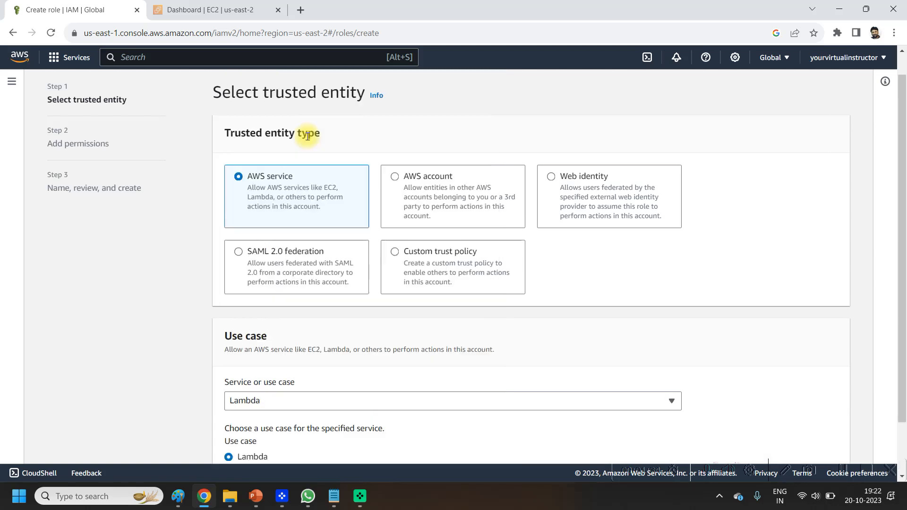
{"action": "scroll", "coordinate": [613, 281], "scroll_direction": "down", "scroll_amount": 1}
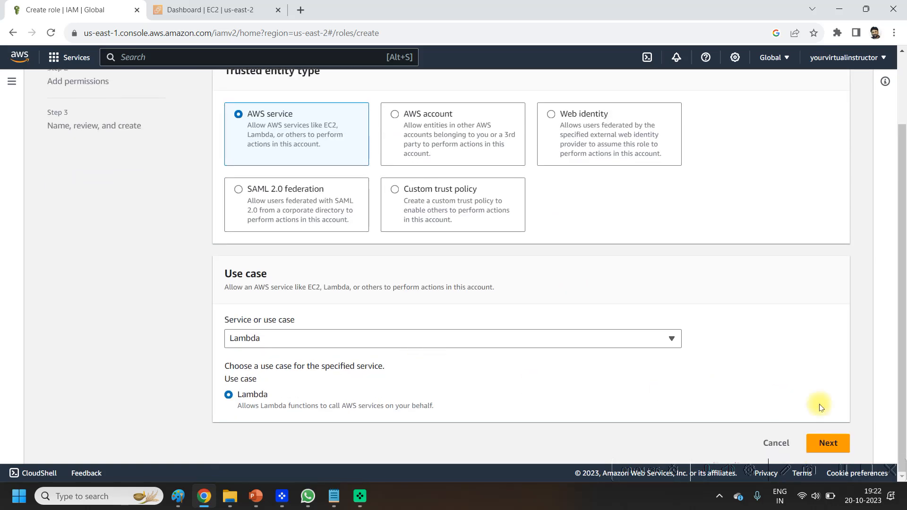
{"action": "left_click", "coordinate": [834, 447]}
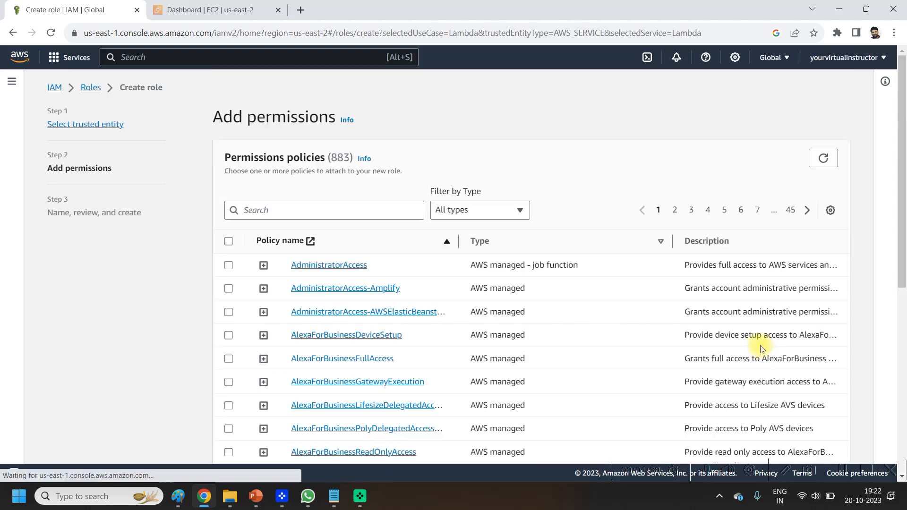
Filter the permissions policies to Customer managed, attach snapshot_policy to the role, and continue.
{"action": "left_click", "coordinate": [468, 210]}
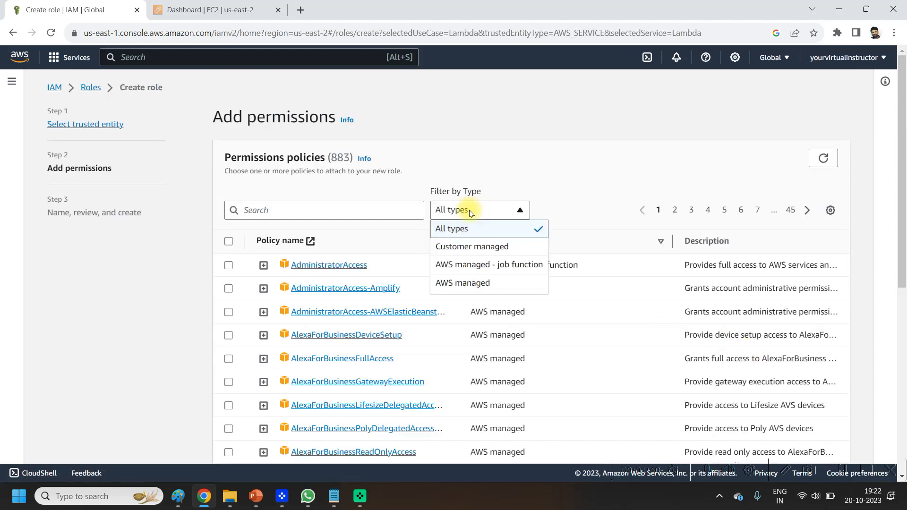
{"action": "left_click", "coordinate": [493, 246]}
{"action": "left_click", "coordinate": [229, 266]}
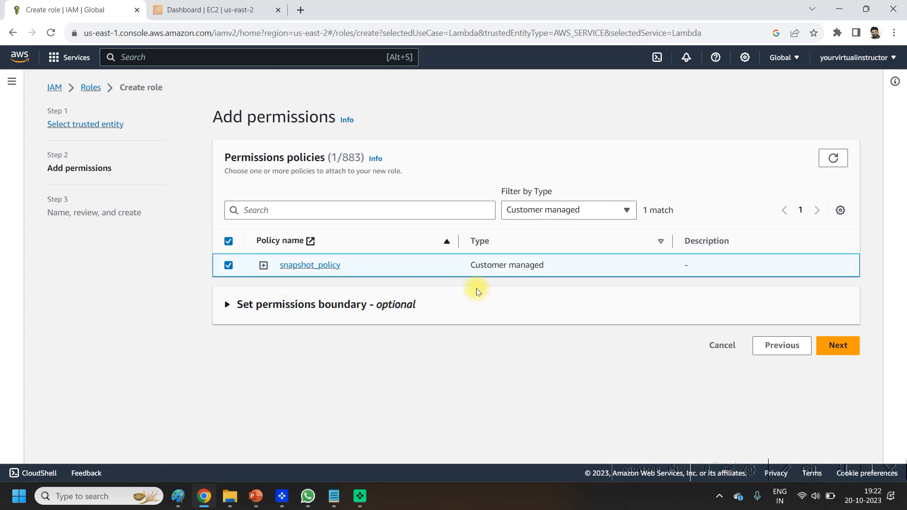
{"action": "left_click", "coordinate": [831, 346]}
Name the role snapshot_role and create it.
{"action": "left_click", "coordinate": [333, 217]}
{"action": "type", "text": "snapshot_role"}
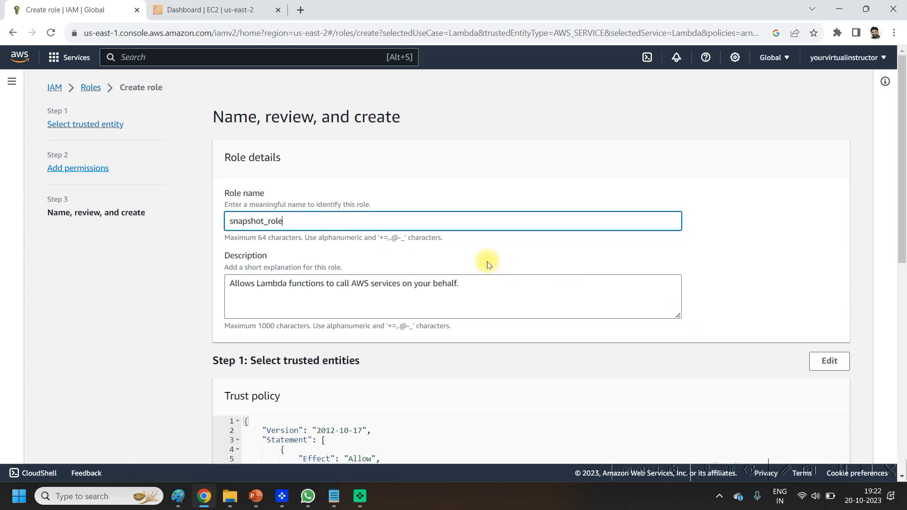
{"action": "scroll", "coordinate": [492, 279], "scroll_direction": "down", "scroll_amount": 9}
{"action": "left_click", "coordinate": [819, 443]}
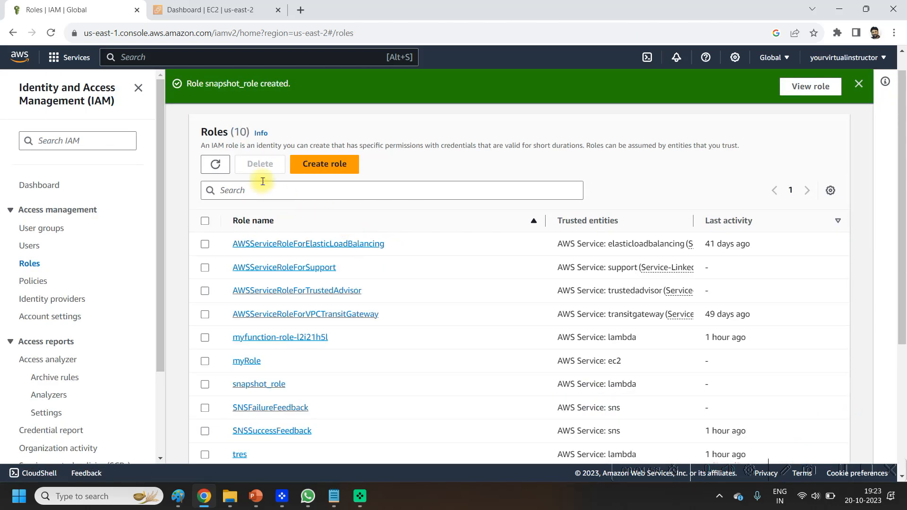
Return to the console home and open the Lambda service from the Compute category.
{"action": "left_click", "coordinate": [22, 58]}
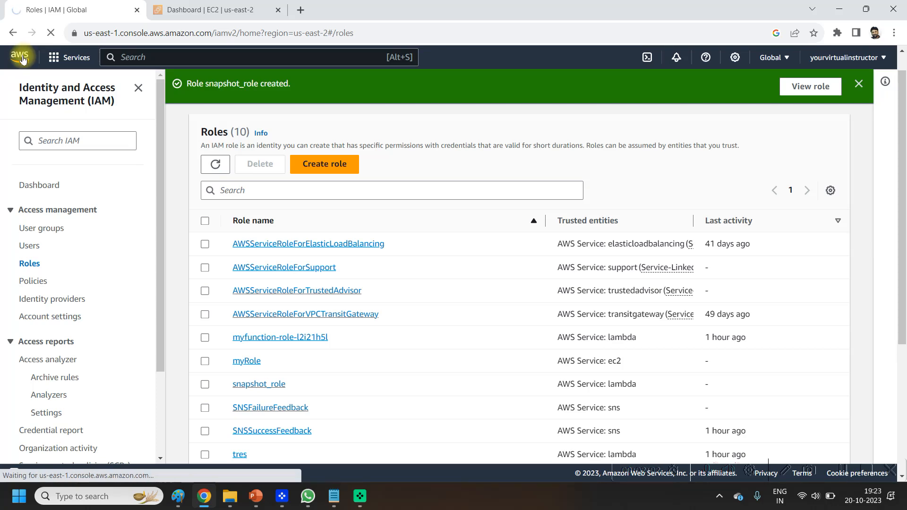
{"action": "left_click", "coordinate": [49, 62]}
{"action": "scroll", "coordinate": [146, 302], "scroll_direction": "down", "scroll_amount": 1}
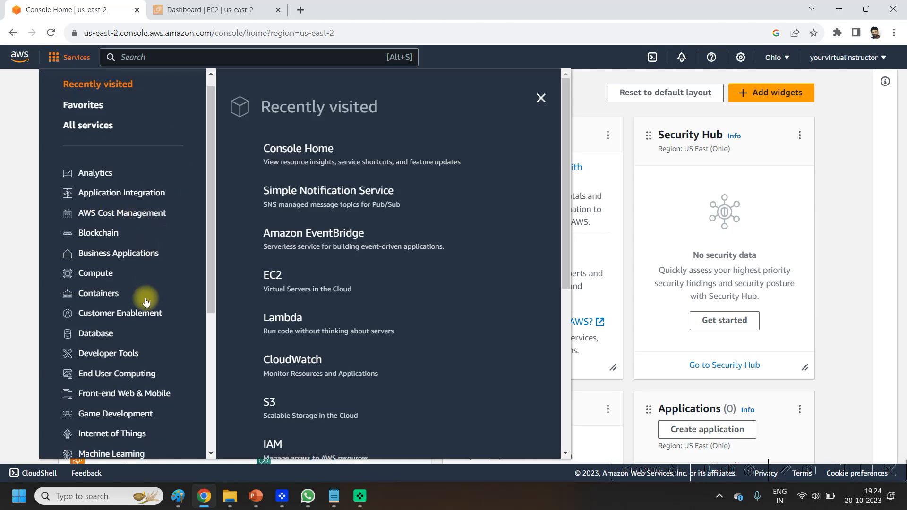
{"action": "left_click", "coordinate": [143, 247]}
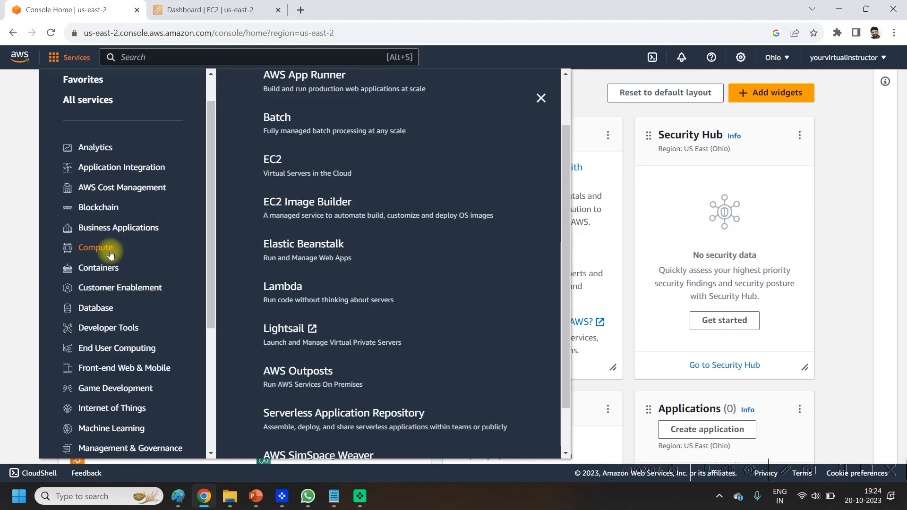
{"action": "left_click", "coordinate": [285, 293]}
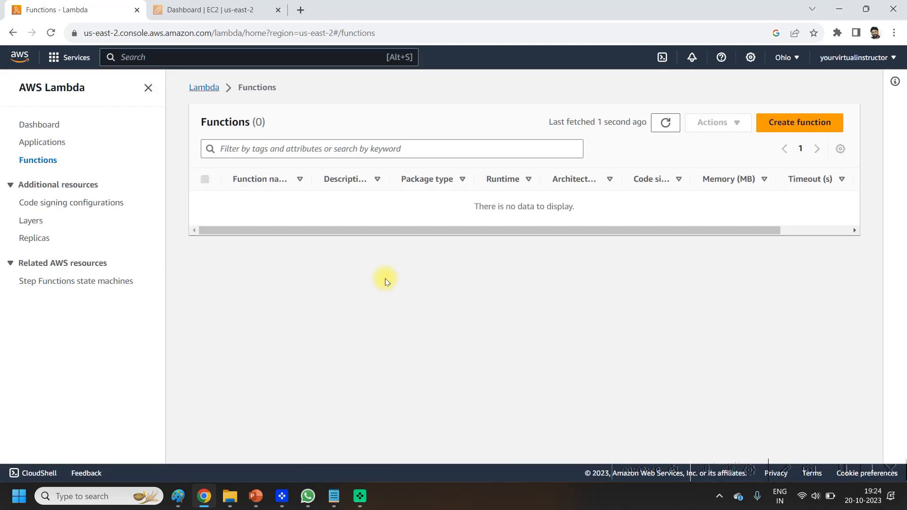
Start authoring a new Lambda function from scratch named mySnapshotFunction with the Python 3.9 runtime.
{"action": "left_click", "coordinate": [787, 123]}
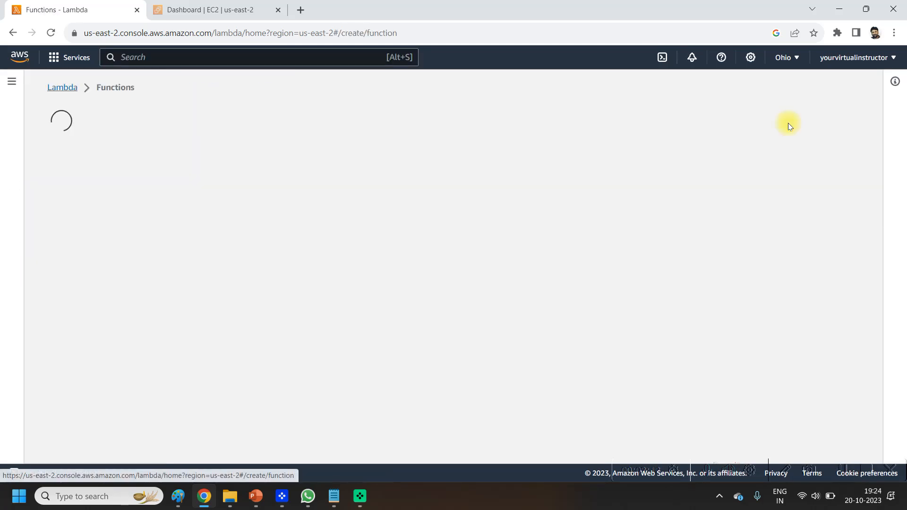
{"action": "scroll", "coordinate": [324, 264], "scroll_direction": "down", "scroll_amount": 1}
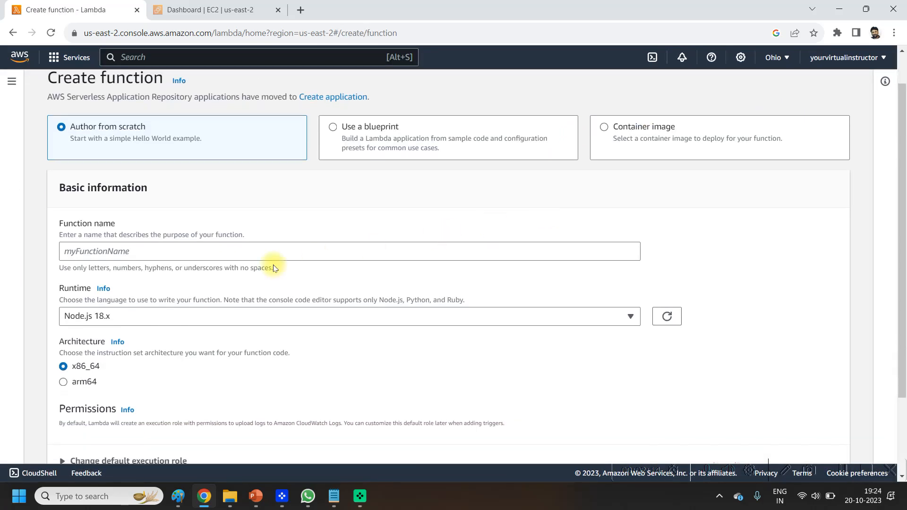
{"action": "scroll", "coordinate": [201, 296], "scroll_direction": "down", "scroll_amount": 1}
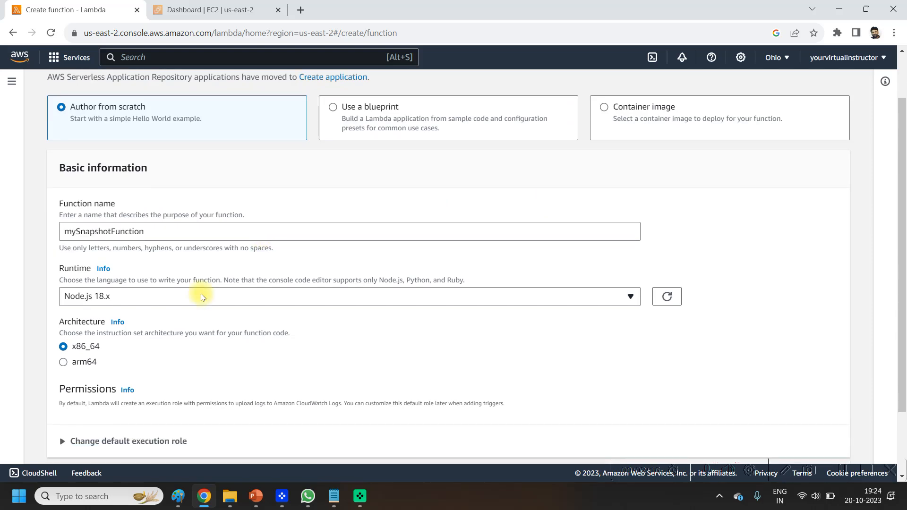
{"action": "left_click", "coordinate": [201, 297]}
{"action": "scroll", "coordinate": [211, 219], "scroll_direction": "down", "scroll_amount": 3}
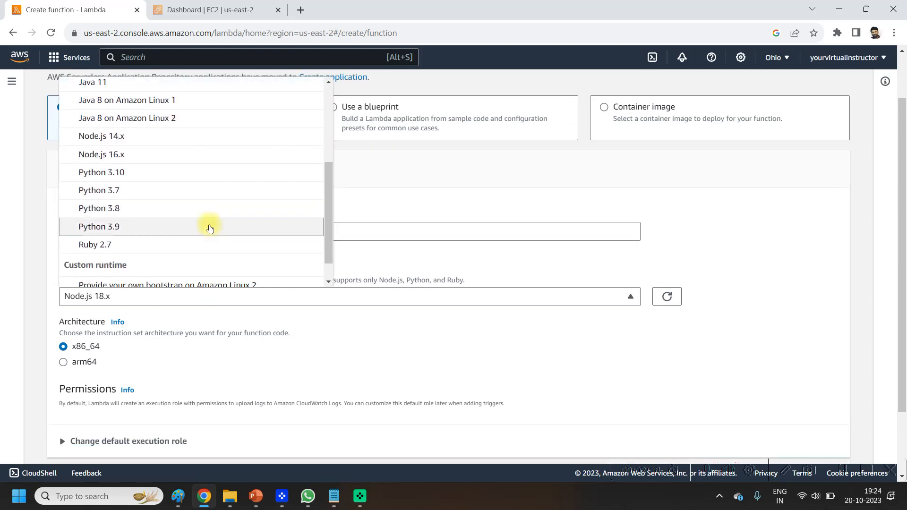
{"action": "left_click", "coordinate": [184, 227]}
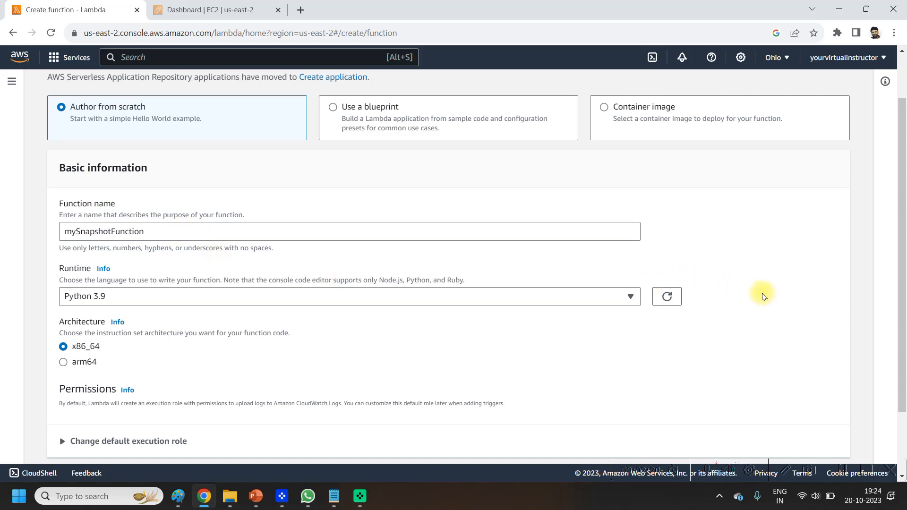
Change the function's execution role to the existing role snapshot_role.
{"action": "scroll", "coordinate": [732, 298], "scroll_direction": "down", "scroll_amount": 2}
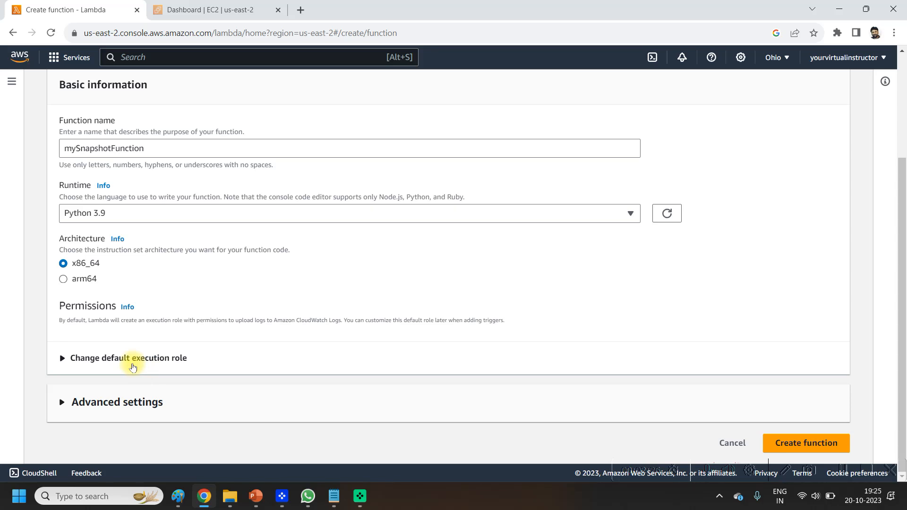
{"action": "left_click", "coordinate": [132, 367]}
{"action": "scroll", "coordinate": [308, 324], "scroll_direction": "down", "scroll_amount": 4}
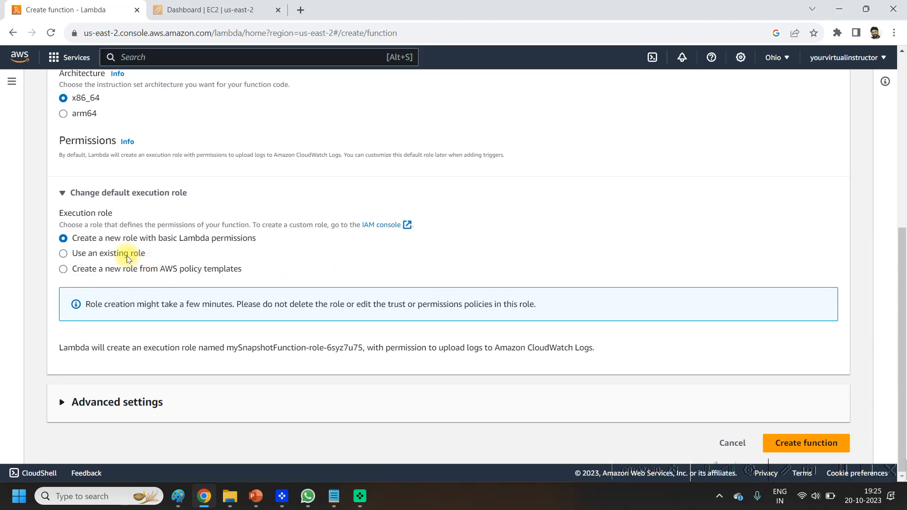
{"action": "left_click", "coordinate": [127, 253]}
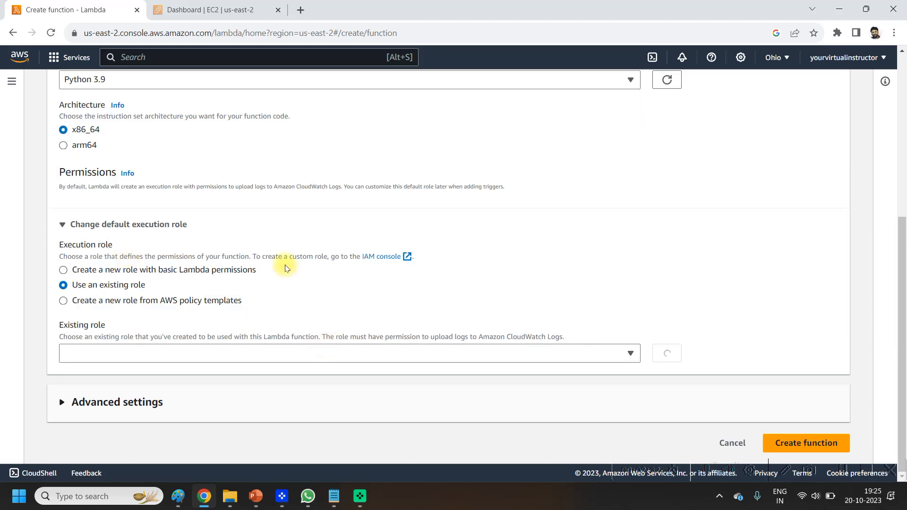
{"action": "left_click", "coordinate": [161, 356]}
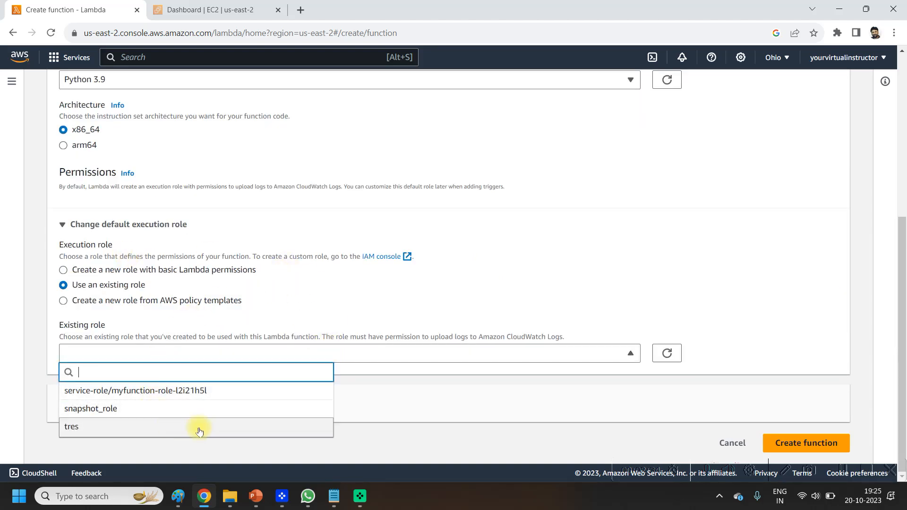
{"action": "left_click", "coordinate": [155, 412]}
{"action": "scroll", "coordinate": [477, 302], "scroll_direction": "down", "scroll_amount": 1}
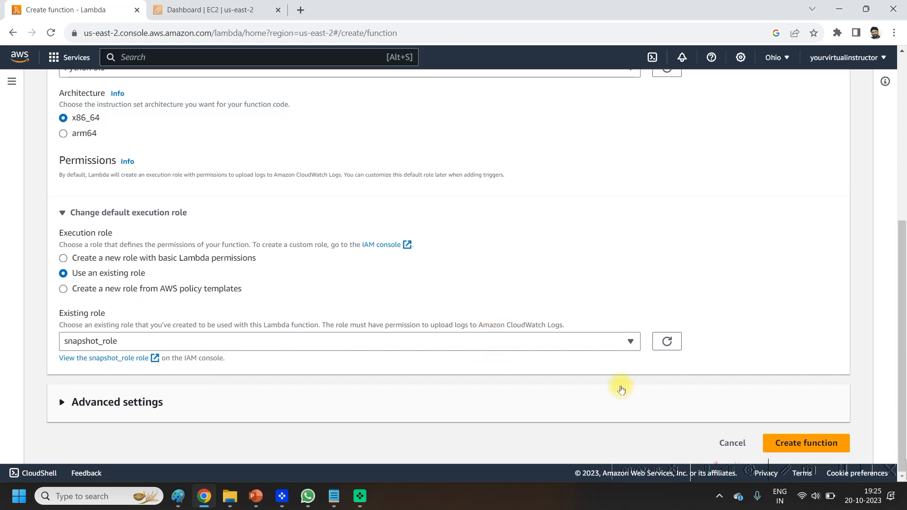
Expand the advanced settings, leave every option there disabled, and create the function.
{"action": "left_click", "coordinate": [670, 407]}
{"action": "scroll", "coordinate": [799, 304], "scroll_direction": "down", "scroll_amount": 3}
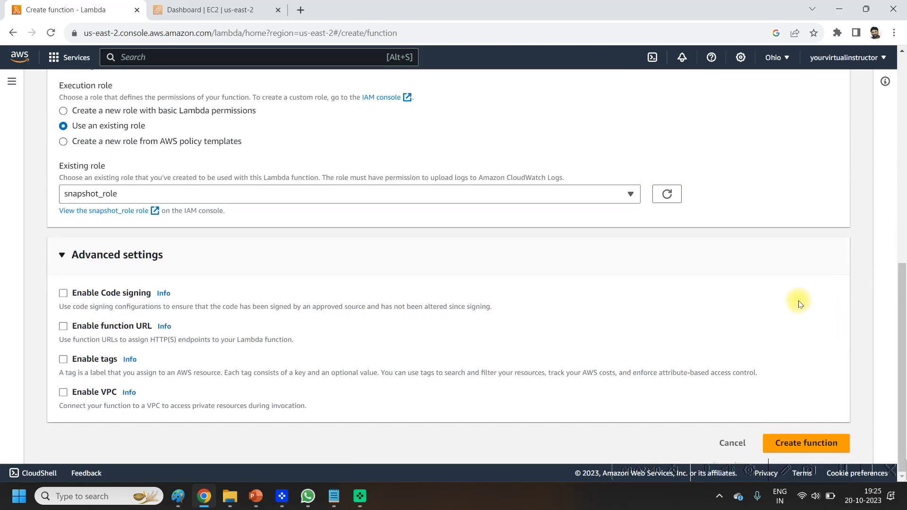
{"action": "left_click", "coordinate": [825, 445]}
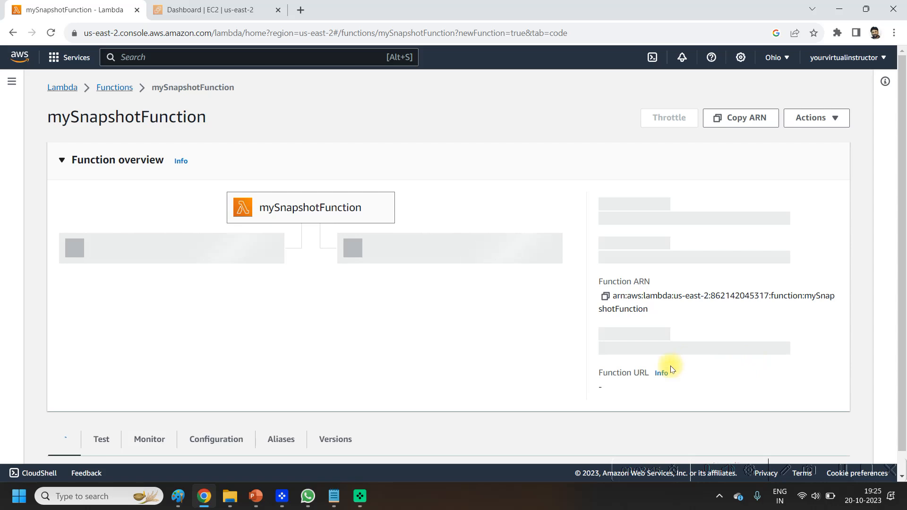
Switch to Notepad and review the volume loop, snapshot creation and error handling in the ebsSnapshotCreation.py script.
{"action": "scroll", "coordinate": [387, 290], "scroll_direction": "down", "scroll_amount": 1}
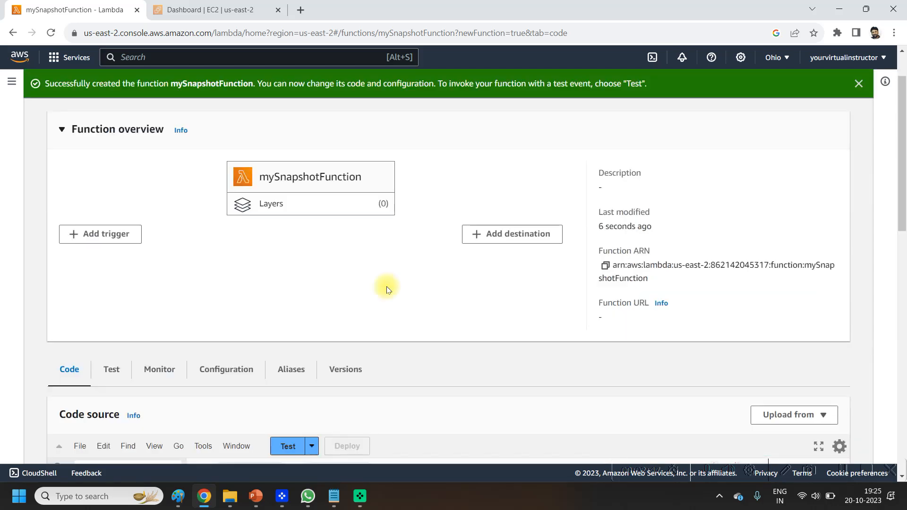
{"action": "scroll", "coordinate": [387, 290], "scroll_direction": "down", "scroll_amount": 6}
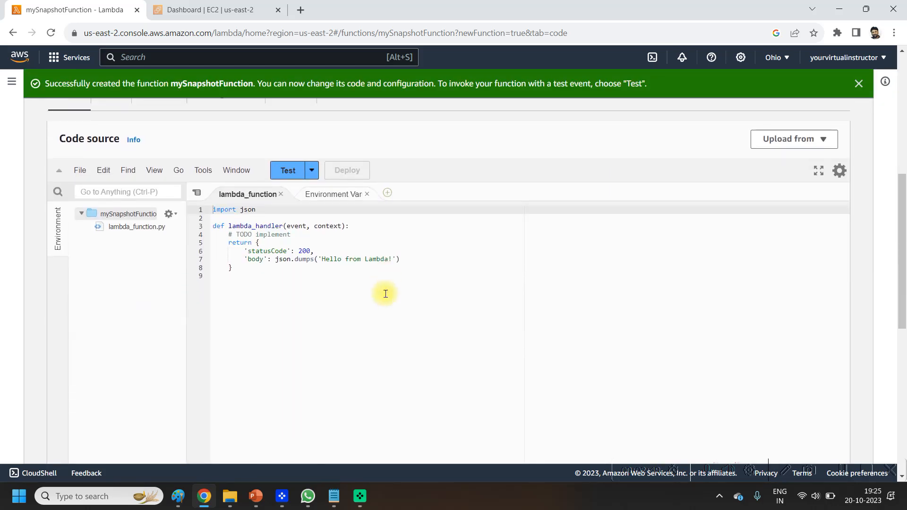
{"action": "left_click", "coordinate": [411, 290]}
{"action": "scroll", "coordinate": [404, 303], "scroll_direction": "up", "scroll_amount": 1}
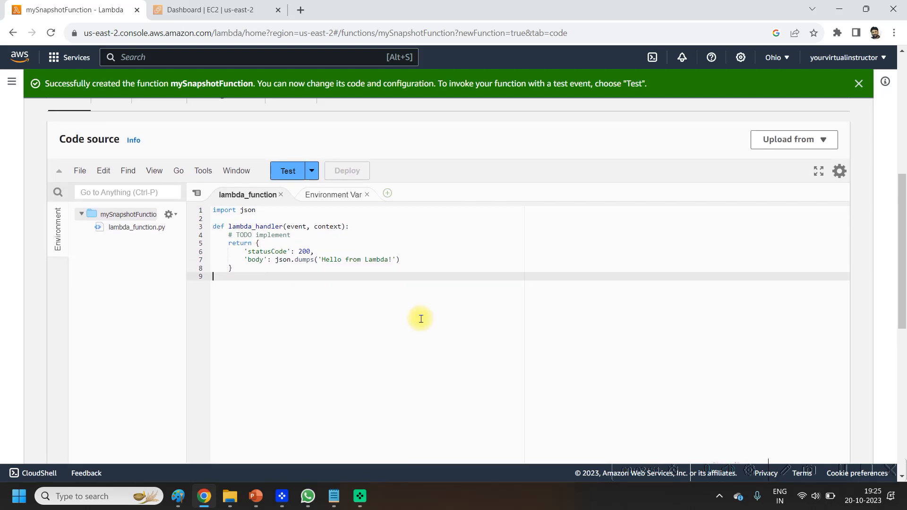
{"action": "left_click", "coordinate": [338, 497]}
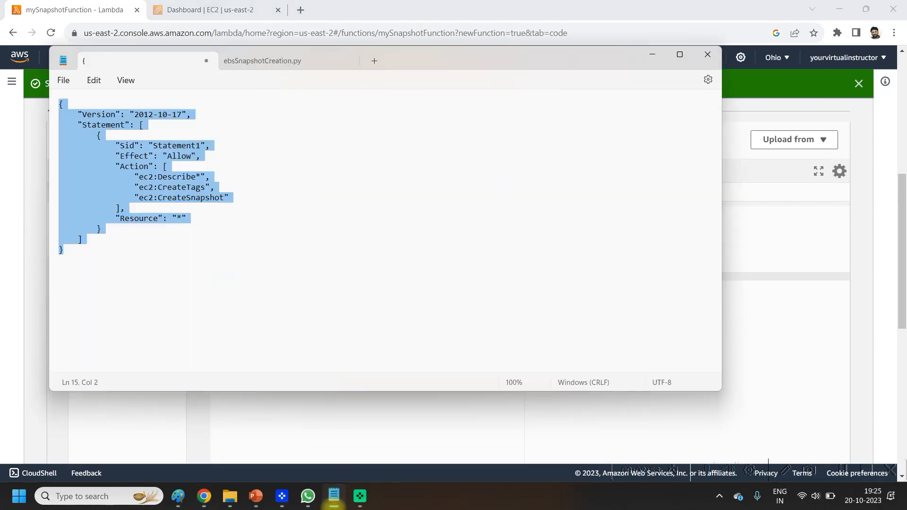
{"action": "left_click", "coordinate": [263, 65]}
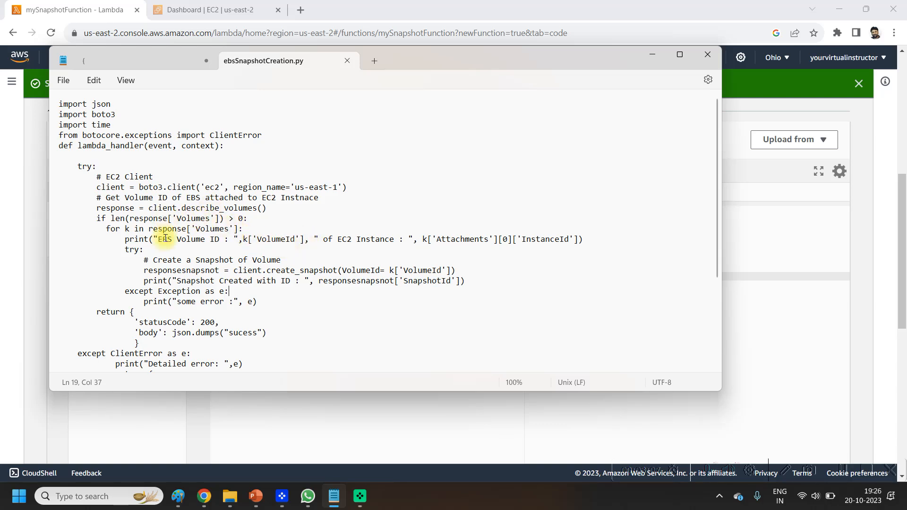
{"action": "left_click_drag", "start_coordinate": [164, 218], "coordinate": [275, 225]}
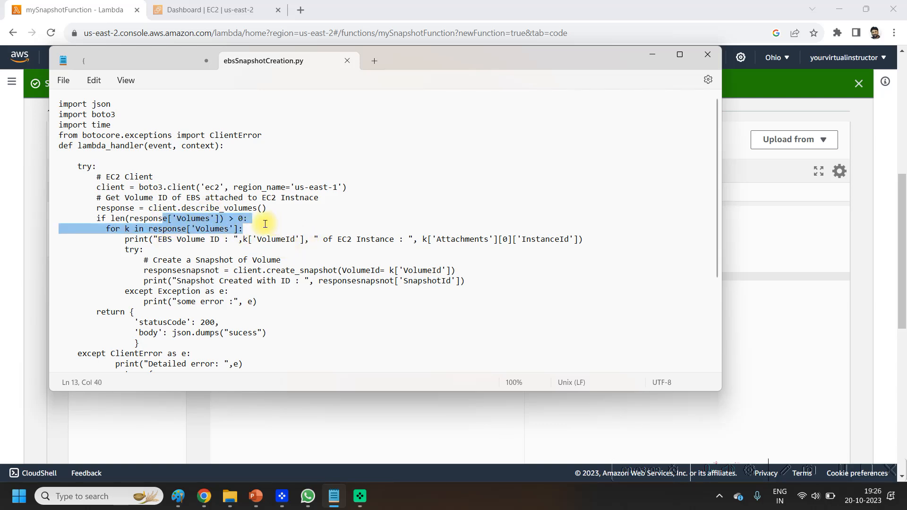
{"action": "left_click", "coordinate": [304, 270]}
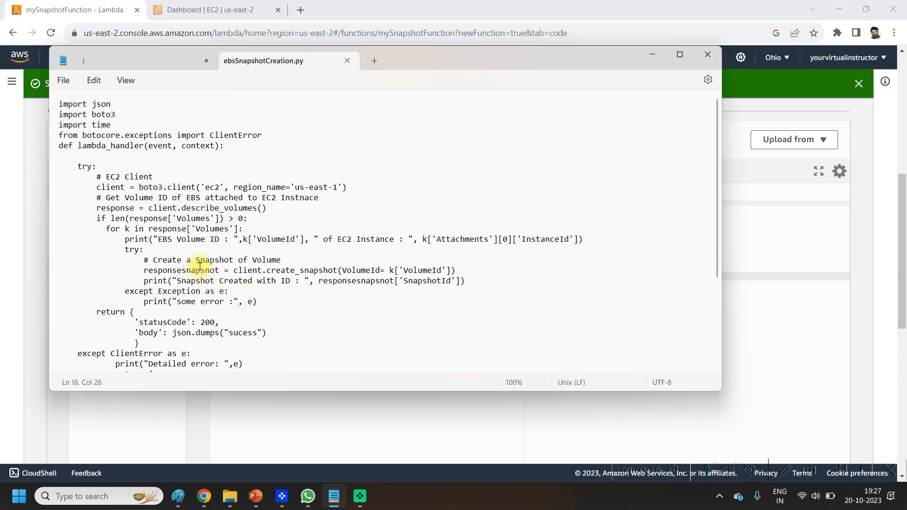
{"action": "left_click_drag", "start_coordinate": [101, 229], "coordinate": [201, 291]}
{"action": "scroll", "coordinate": [326, 302], "scroll_direction": "down", "scroll_amount": 4}
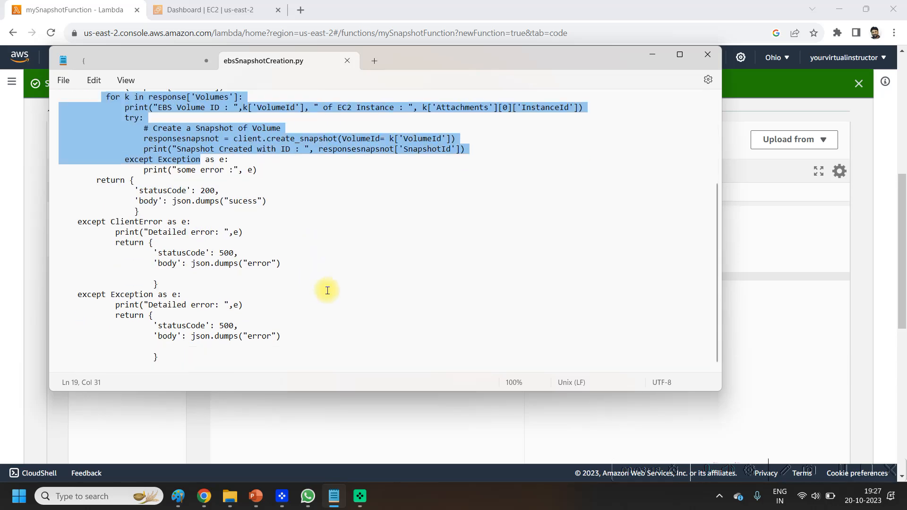
{"action": "scroll", "coordinate": [454, 302], "scroll_direction": "up", "scroll_amount": 4}
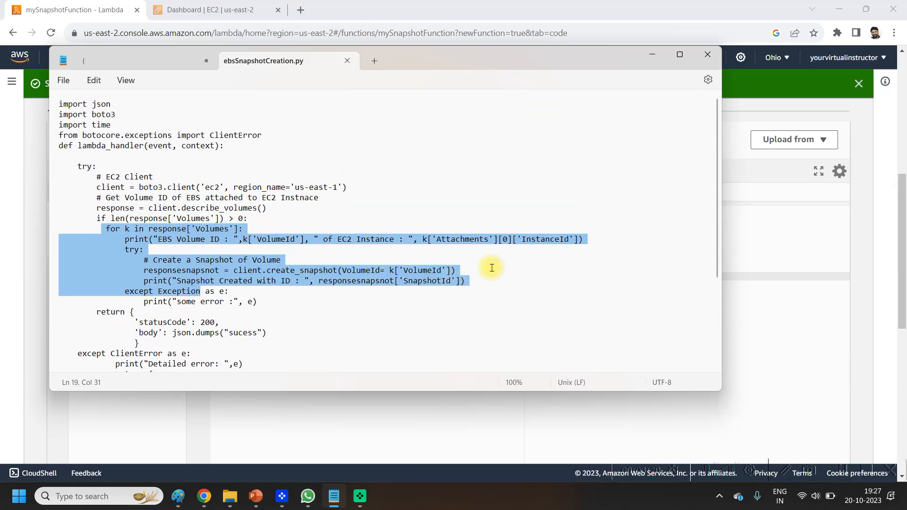
Copy the whole ebsSnapshotCreation.py script and paste it over the default lambda_function code in the Lambda editor.
{"action": "key", "text": "ctrl+shift+End"}
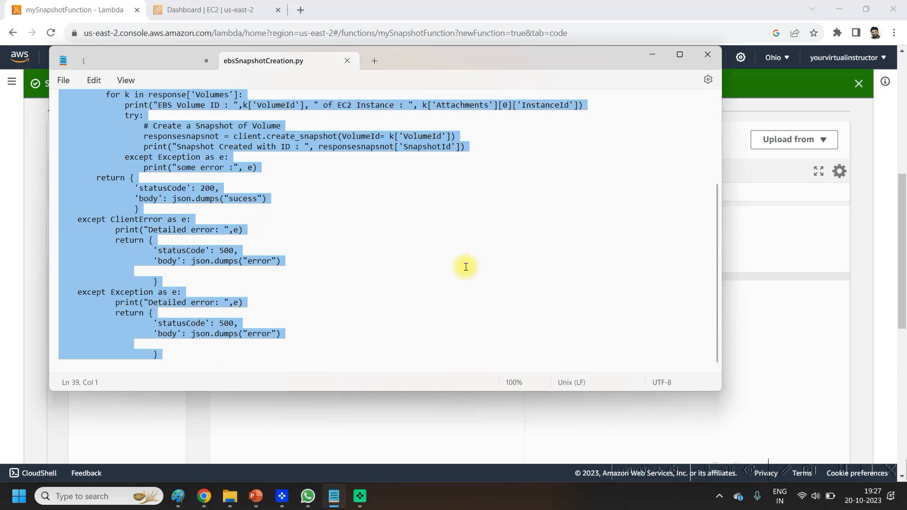
{"action": "left_click", "coordinate": [101, 11]}
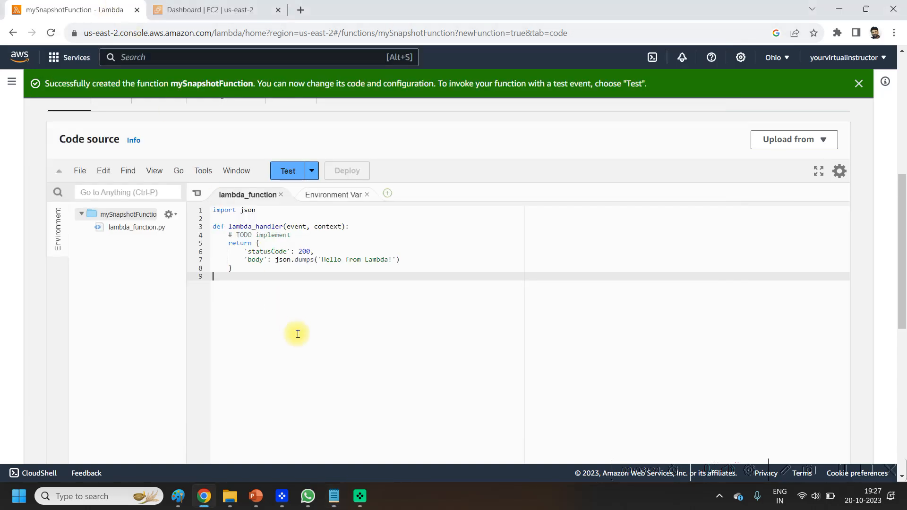
{"action": "key", "text": "ctrl+a"}
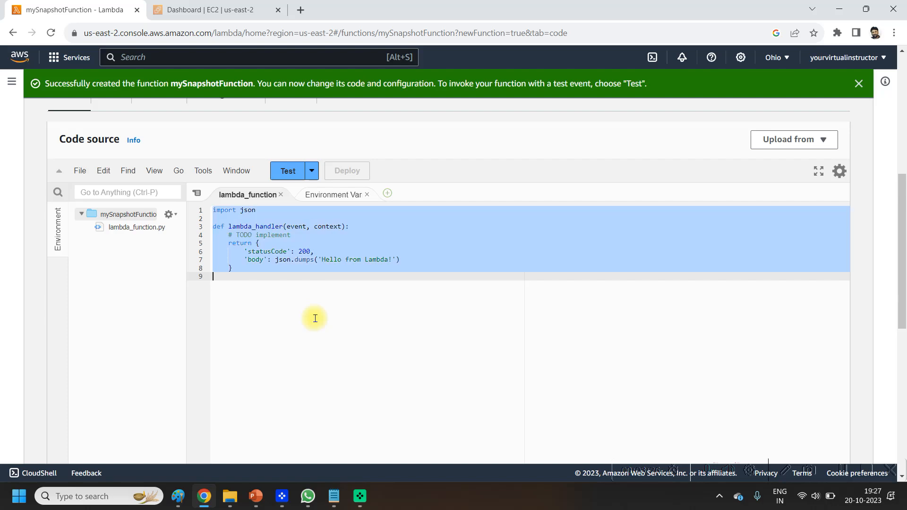
{"action": "key", "text": "ctrl+v"}
{"action": "scroll", "coordinate": [315, 319], "scroll_direction": "down", "scroll_amount": 3}
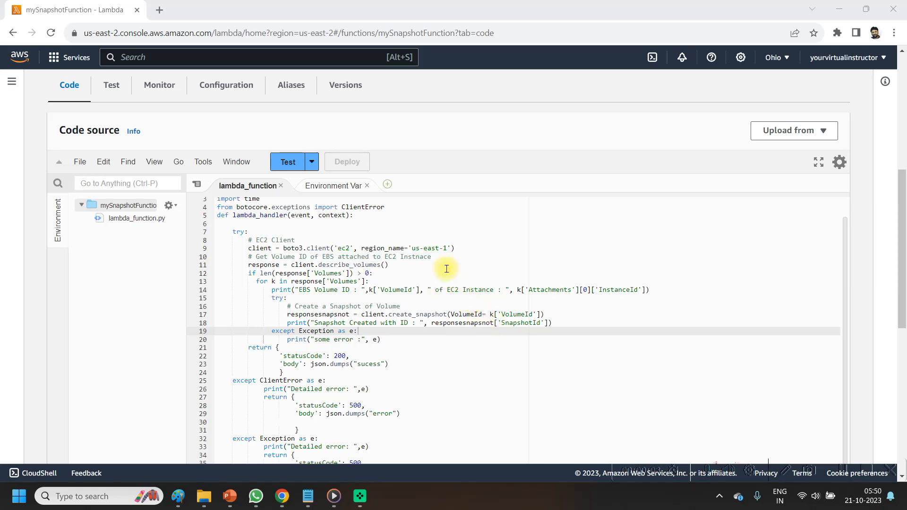
Check the console's region code, set the EC2 client's region_name to 'us-east-2', save the code and deploy the function.
{"action": "left_click", "coordinate": [424, 248]}
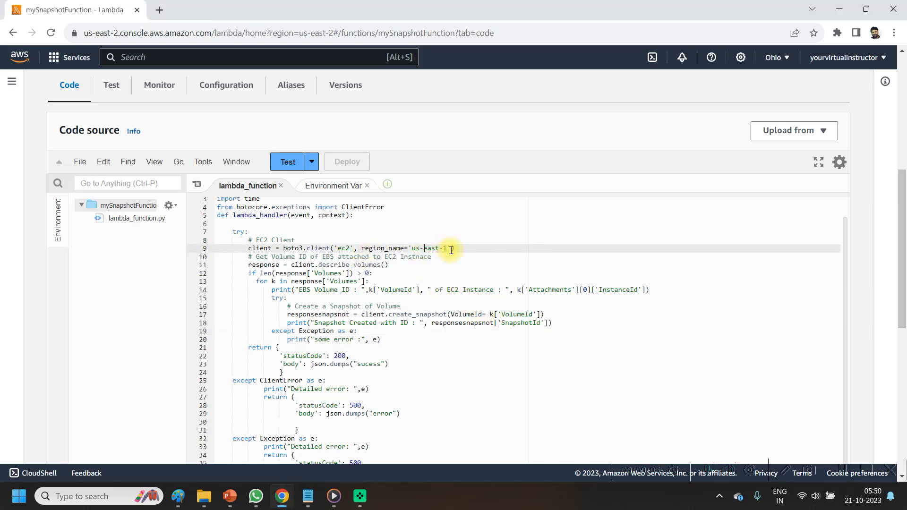
{"action": "left_click", "coordinate": [446, 248]}
{"action": "key", "text": "BackSpace"}
{"action": "type", "text": "1"}
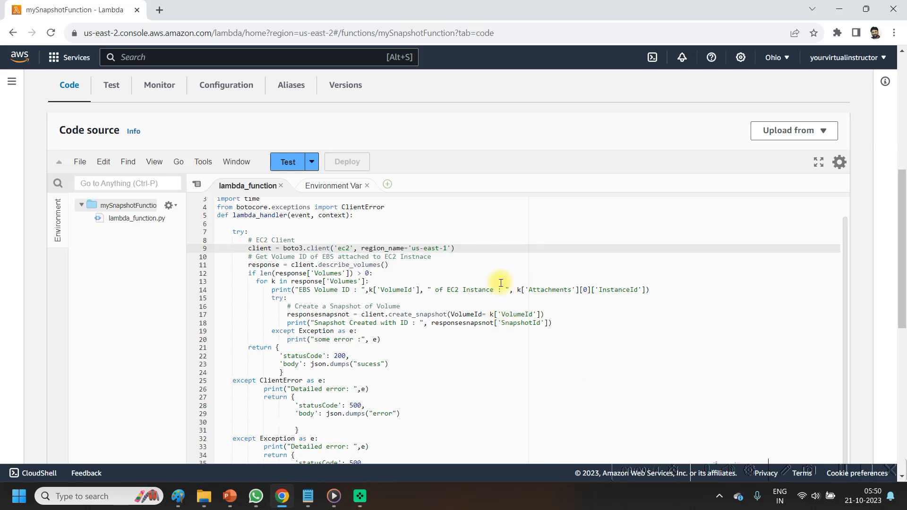
{"action": "left_click", "coordinate": [785, 62]}
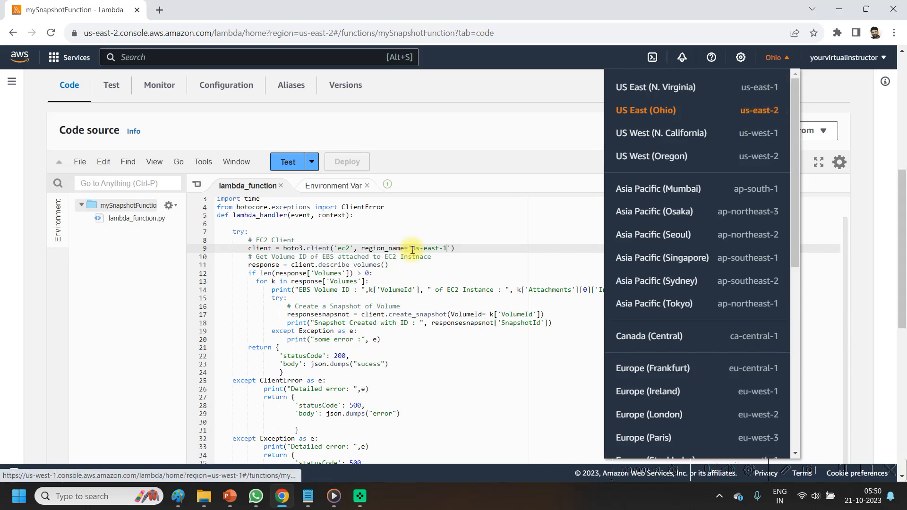
{"action": "left_click", "coordinate": [447, 250]}
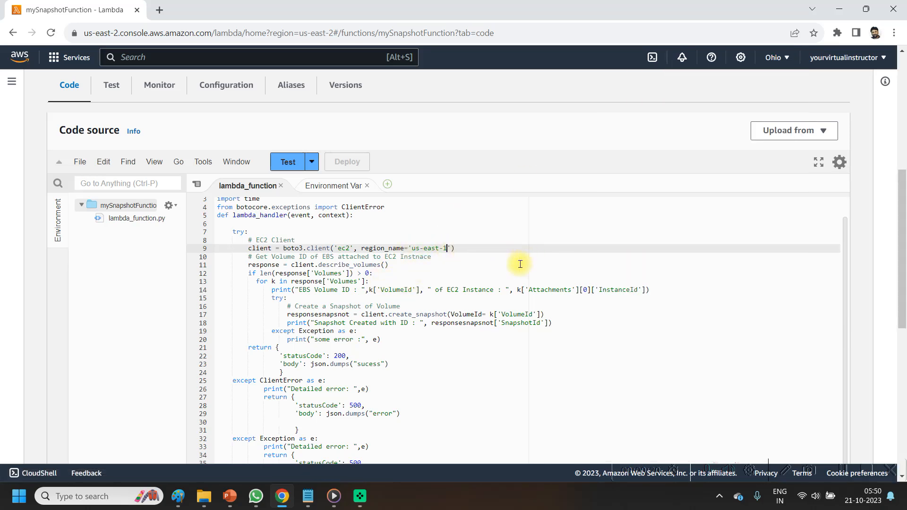
{"action": "key", "text": "ctrl+s"}
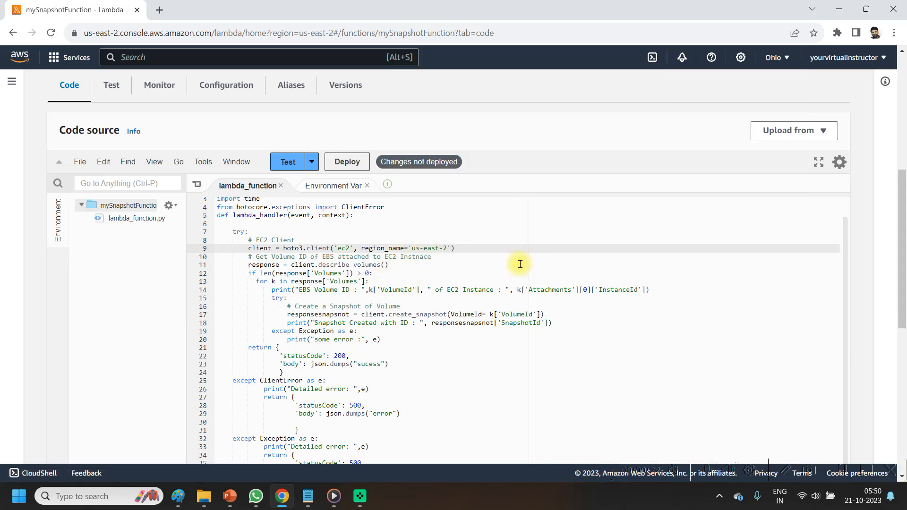
{"action": "left_click", "coordinate": [347, 162]}
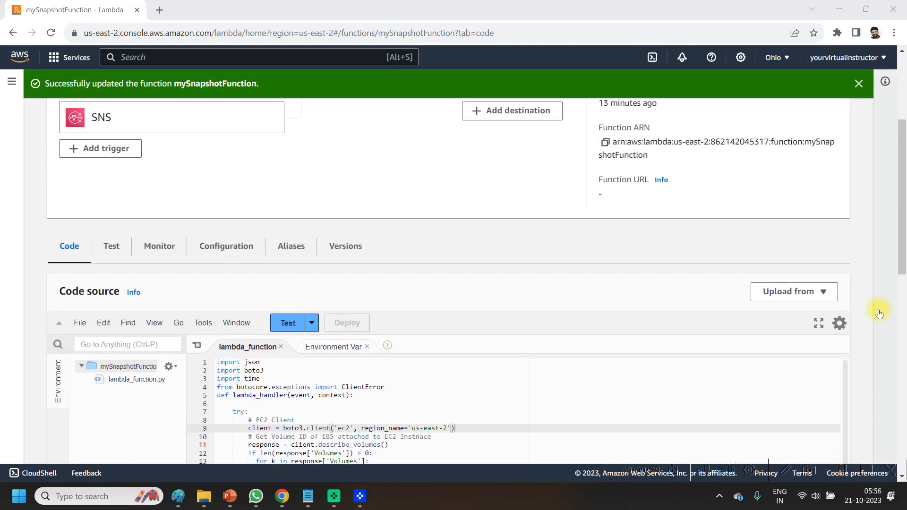
Copy the function's ARN and paste it into a new Notepad tab.
{"action": "scroll", "coordinate": [879, 314], "scroll_direction": "up", "scroll_amount": 2}
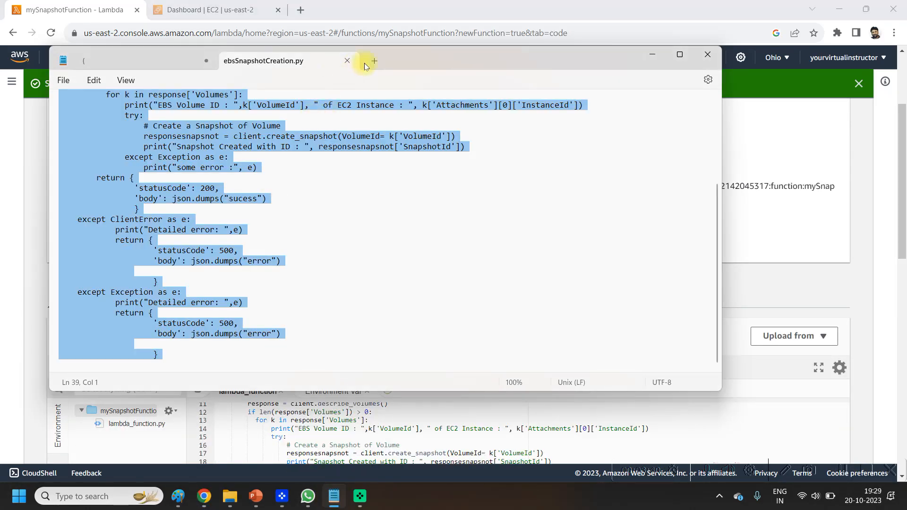
{"action": "left_click", "coordinate": [373, 61]}
{"action": "key", "text": "ctrl+v"}
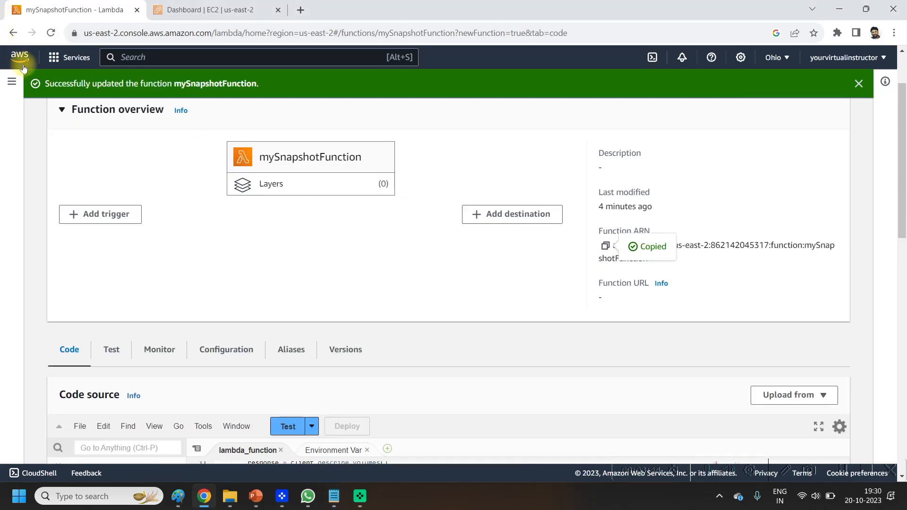
Open Simple Notification Service from the Application Integration services and go to its topics list.
{"action": "left_click", "coordinate": [18, 58]}
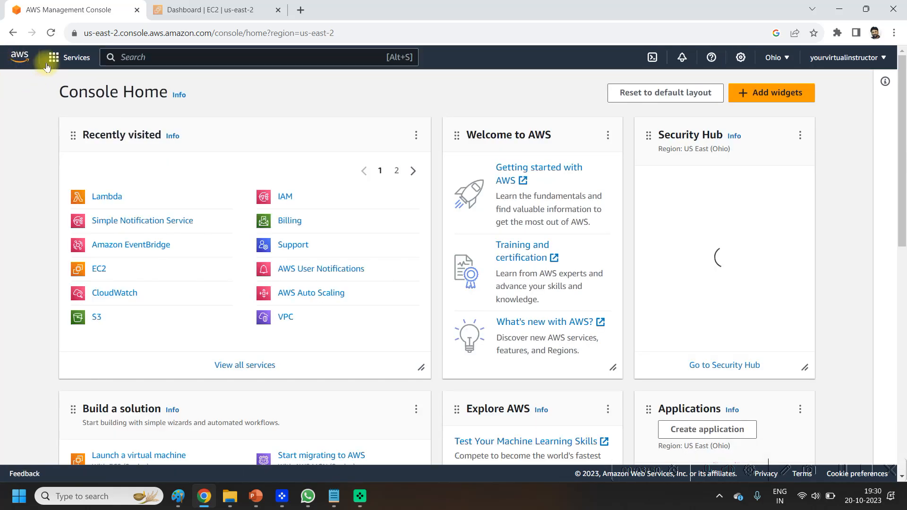
{"action": "left_click", "coordinate": [57, 58]}
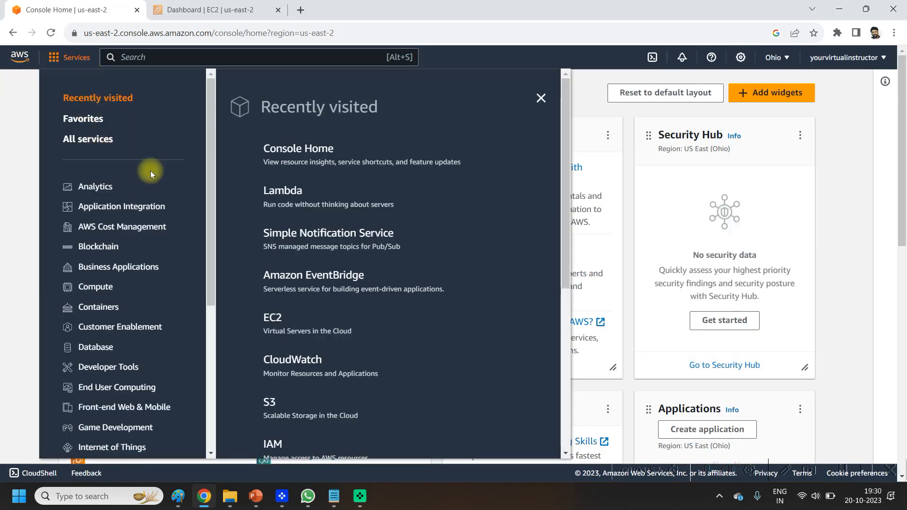
{"action": "scroll", "coordinate": [162, 269], "scroll_direction": "down", "scroll_amount": 1}
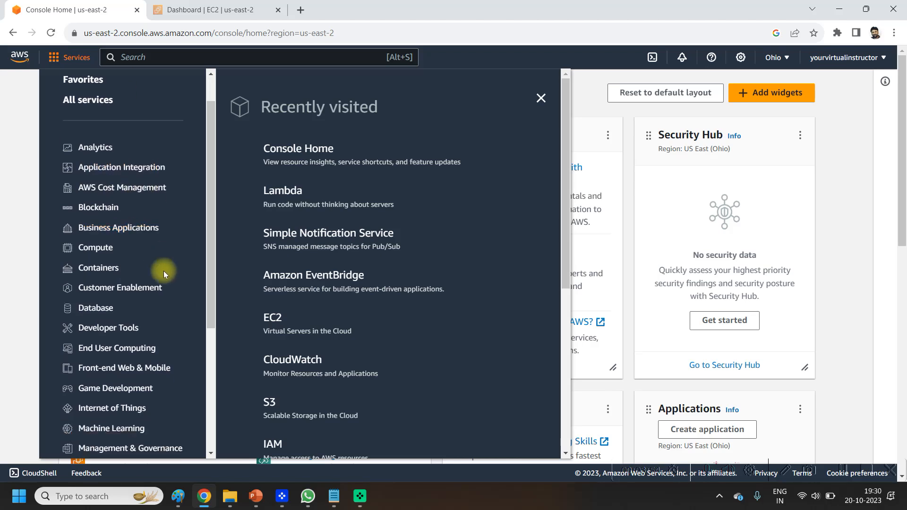
{"action": "mouse_move", "coordinate": [149, 150]}
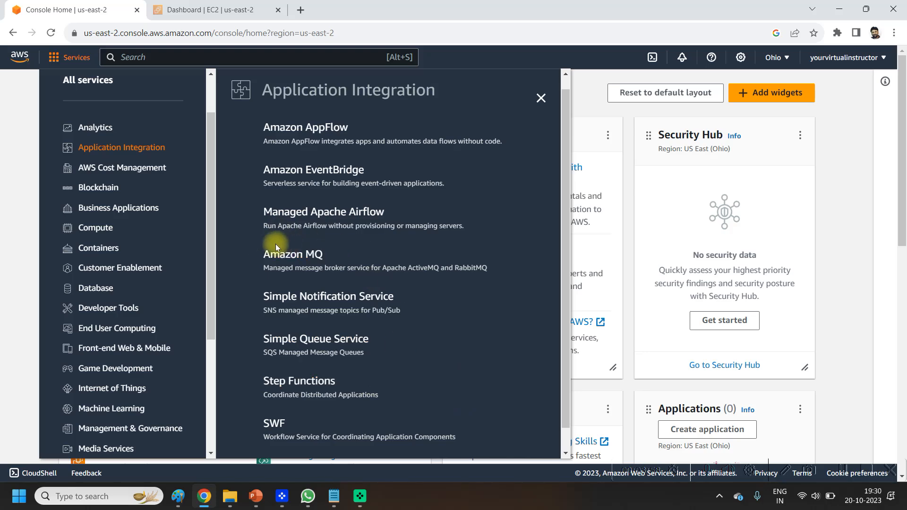
{"action": "left_click", "coordinate": [342, 302]}
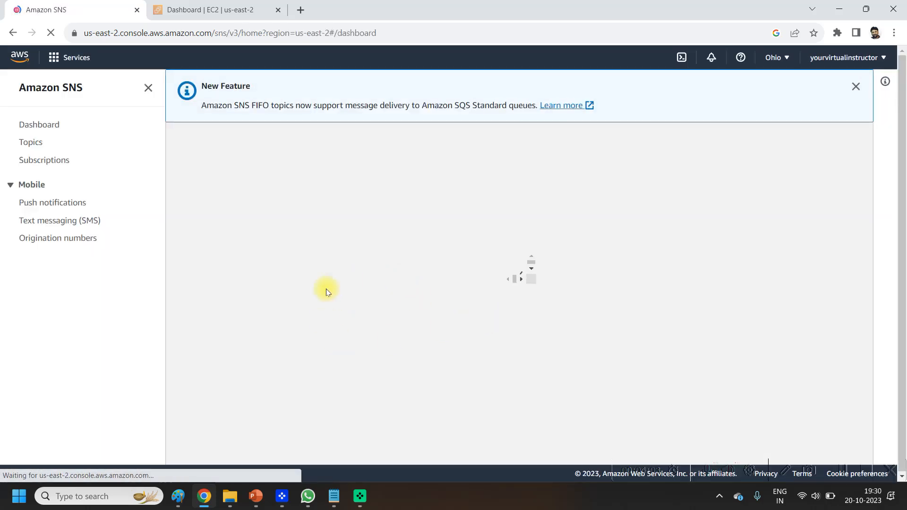
{"action": "left_click", "coordinate": [40, 148]}
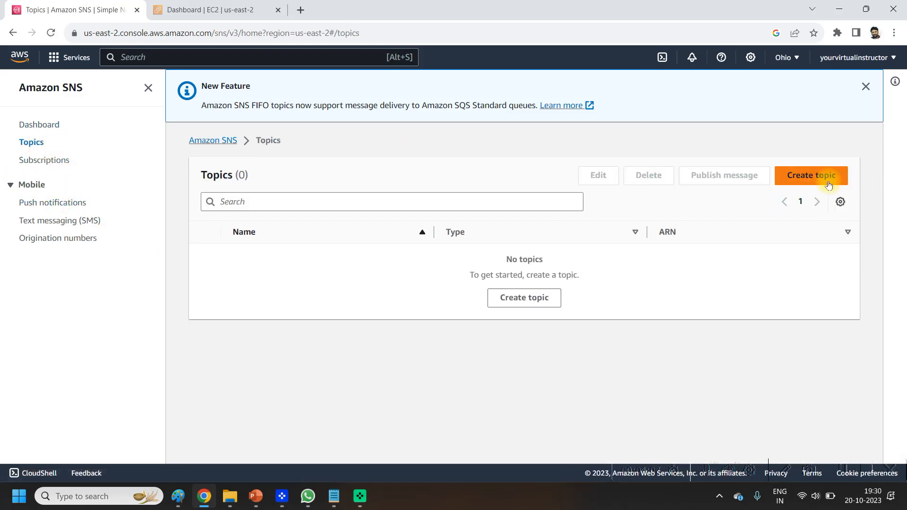
Start a new topic with type Standard and name it MyTopic.
{"action": "left_click", "coordinate": [814, 176]}
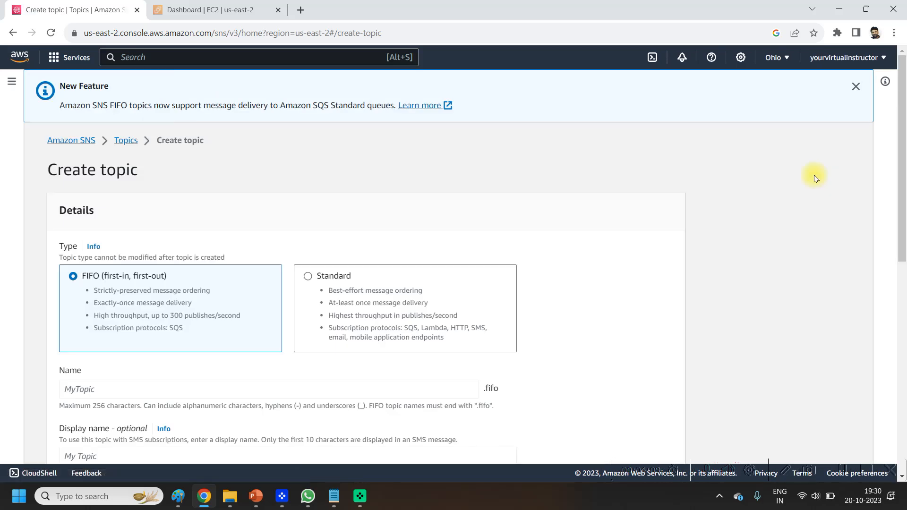
{"action": "scroll", "coordinate": [455, 249], "scroll_direction": "down", "scroll_amount": 3}
{"action": "left_click", "coordinate": [324, 139]}
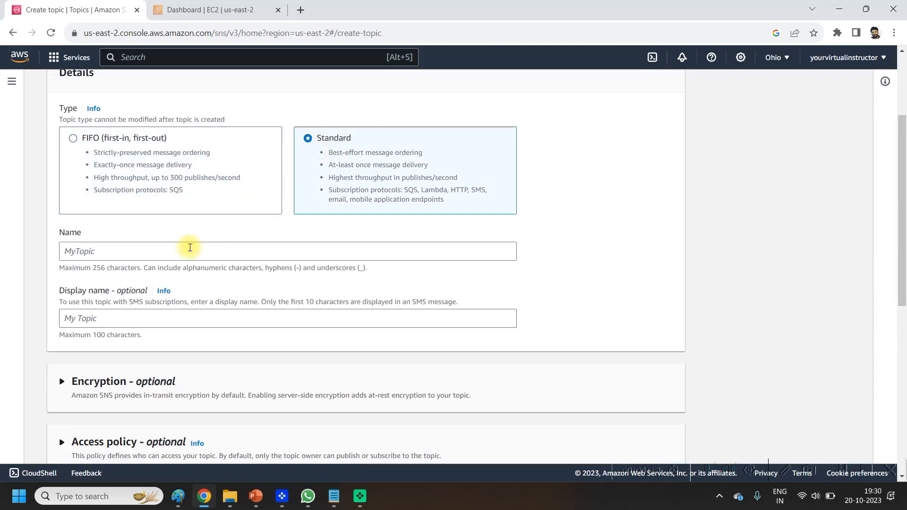
{"action": "left_click", "coordinate": [190, 247]}
{"action": "left_click", "coordinate": [142, 277]}
Expand the topic's delivery status logging settings and enable logging for the AWS Lambda protocol.
{"action": "scroll", "coordinate": [543, 233], "scroll_direction": "down", "scroll_amount": 6}
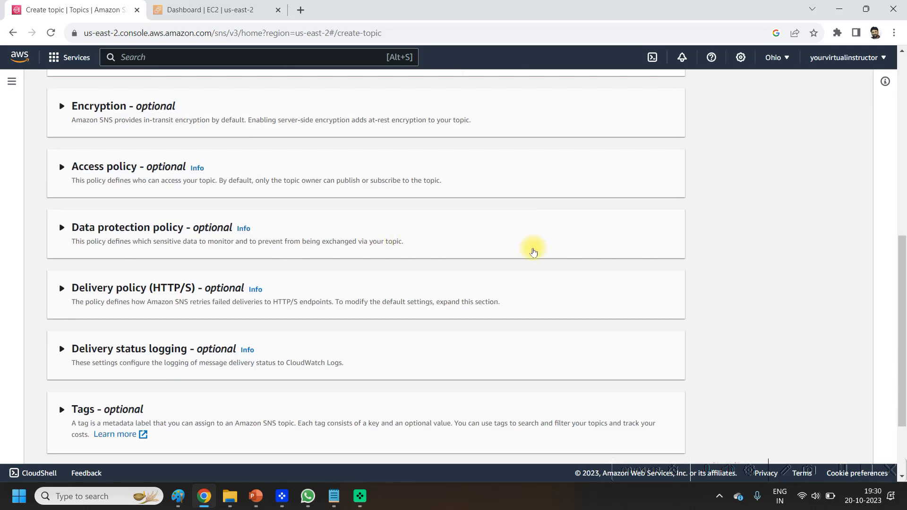
{"action": "scroll", "coordinate": [490, 347], "scroll_direction": "down", "scroll_amount": 1}
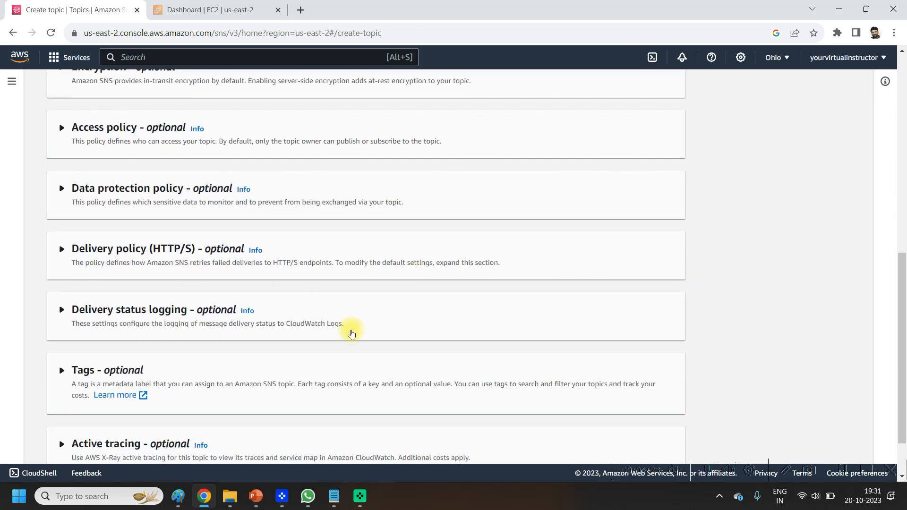
{"action": "left_click", "coordinate": [356, 318]}
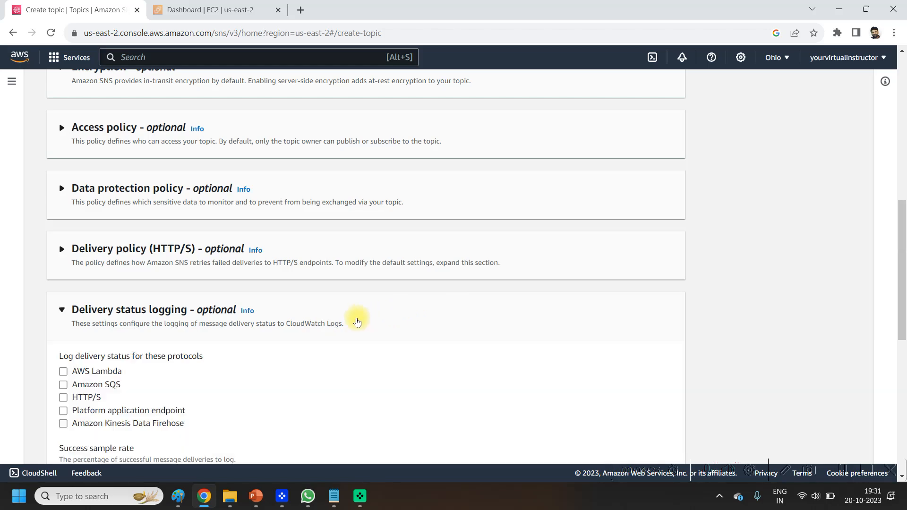
{"action": "scroll", "coordinate": [371, 326], "scroll_direction": "down", "scroll_amount": 3}
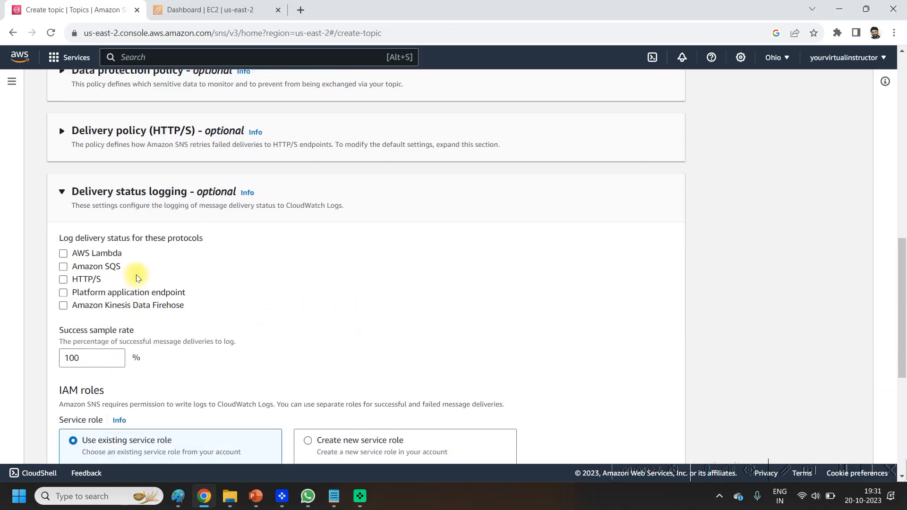
{"action": "left_click", "coordinate": [64, 254]}
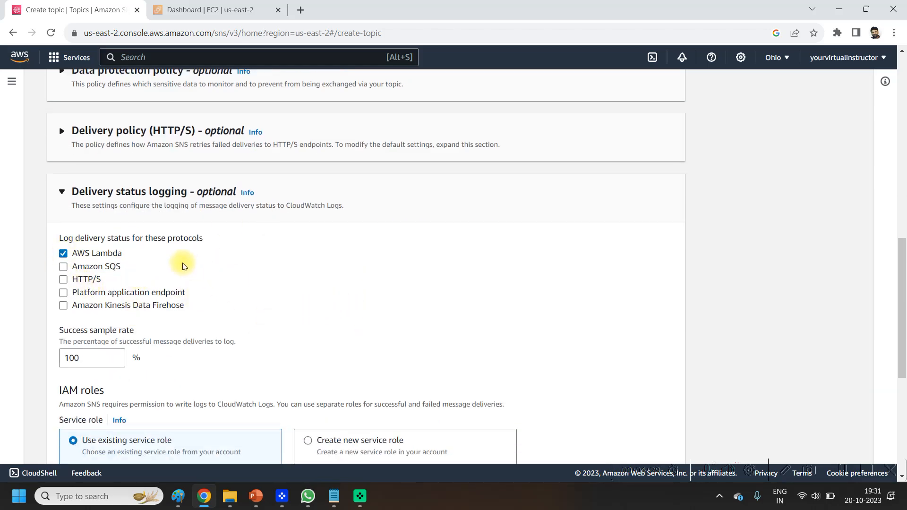
Create new service roles SNSSuccessFeedback and SNSFailureFeedback for delivery logging and allow SNS write access to CloudWatch Logs.
{"action": "scroll", "coordinate": [184, 283], "scroll_direction": "down", "scroll_amount": 4}
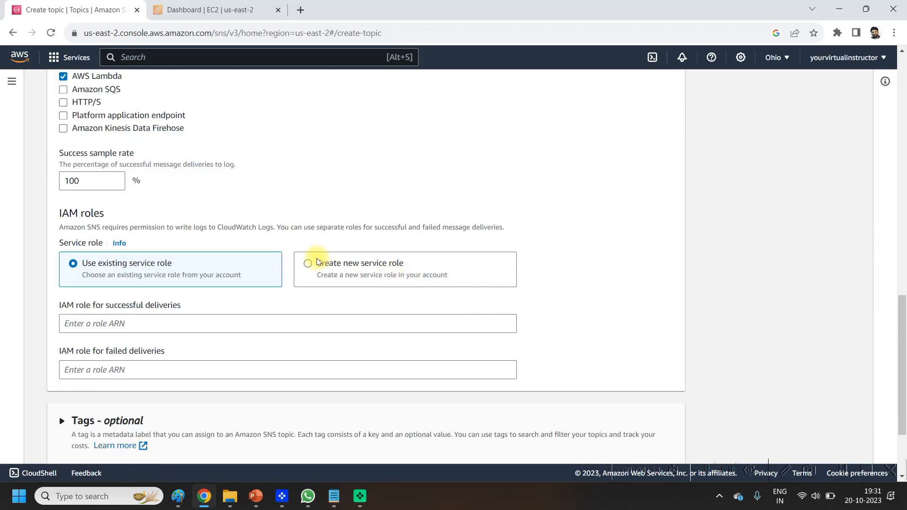
{"action": "left_click", "coordinate": [307, 270]}
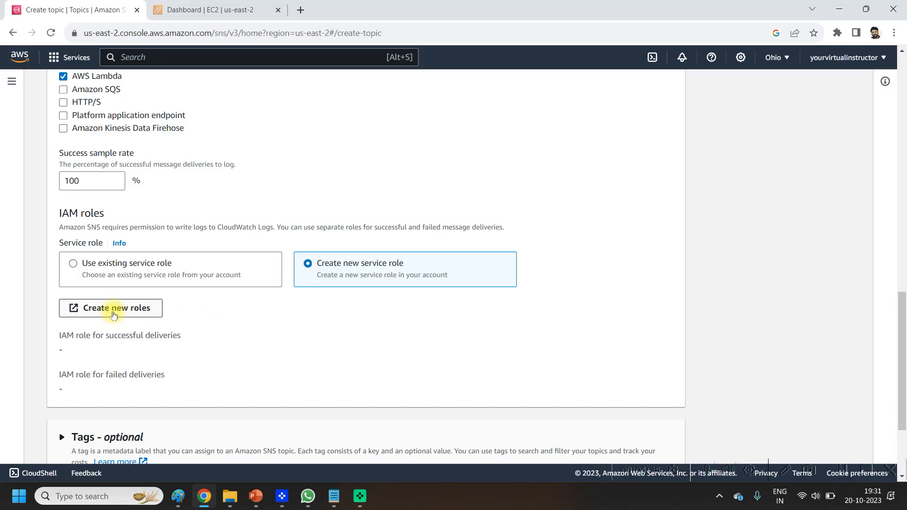
{"action": "left_click", "coordinate": [114, 316]}
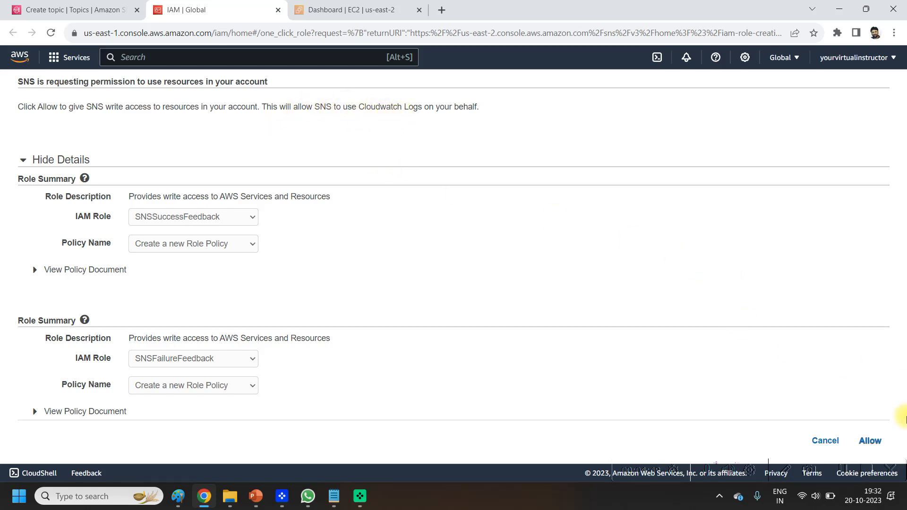
{"action": "left_click", "coordinate": [871, 441]}
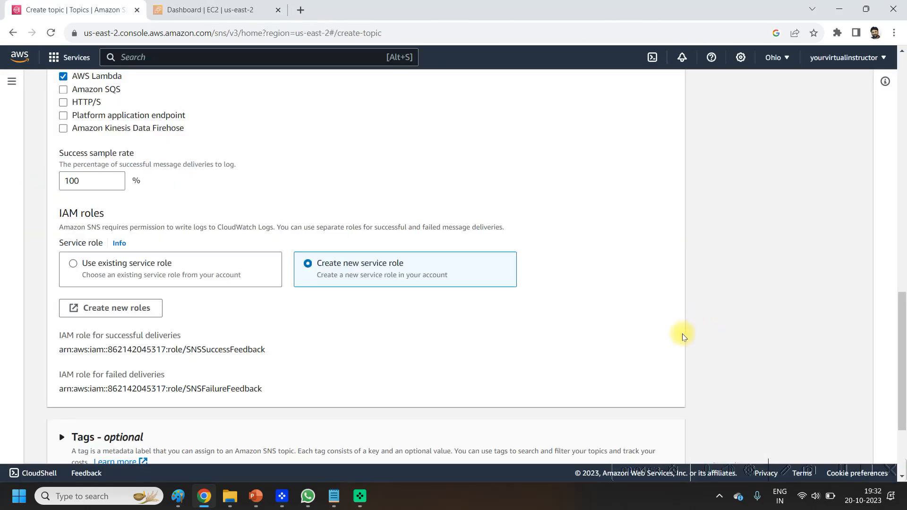
Create the topic, leaving the optional tags and active tracing settings at their defaults.
{"action": "scroll", "coordinate": [704, 369], "scroll_direction": "down", "scroll_amount": 2}
{"action": "scroll", "coordinate": [697, 354], "scroll_direction": "down", "scroll_amount": 1}
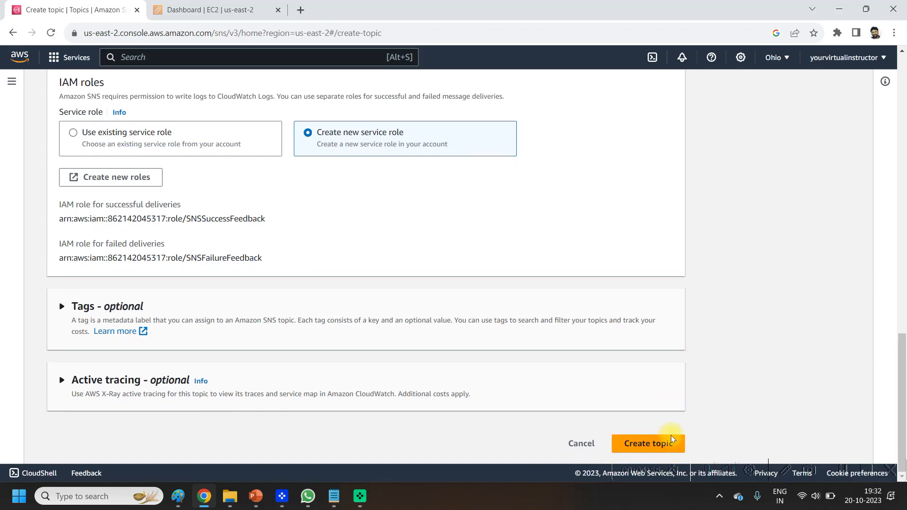
{"action": "left_click", "coordinate": [678, 447]}
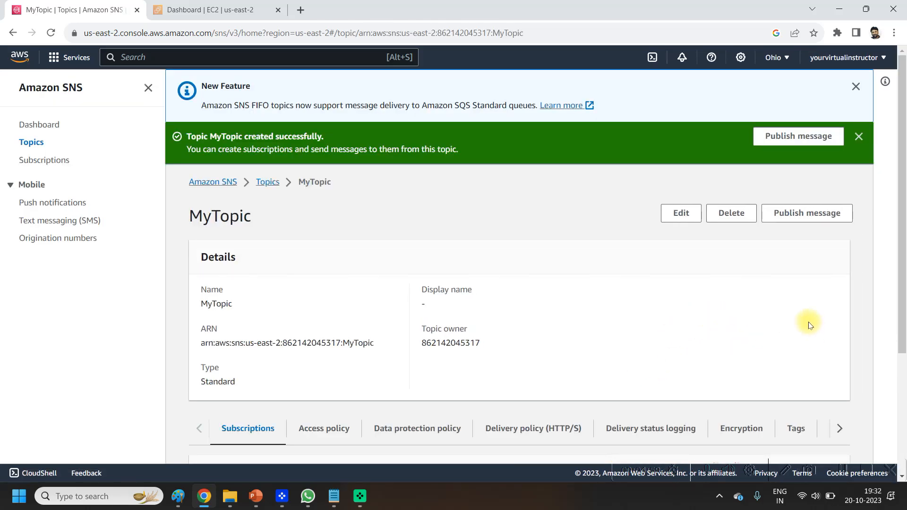
Start a subscription for MyTopic with the AWS Lambda protocol and paste the mySnapshotFunction ARN as its endpoint.
{"action": "scroll", "coordinate": [810, 326], "scroll_direction": "down", "scroll_amount": 4}
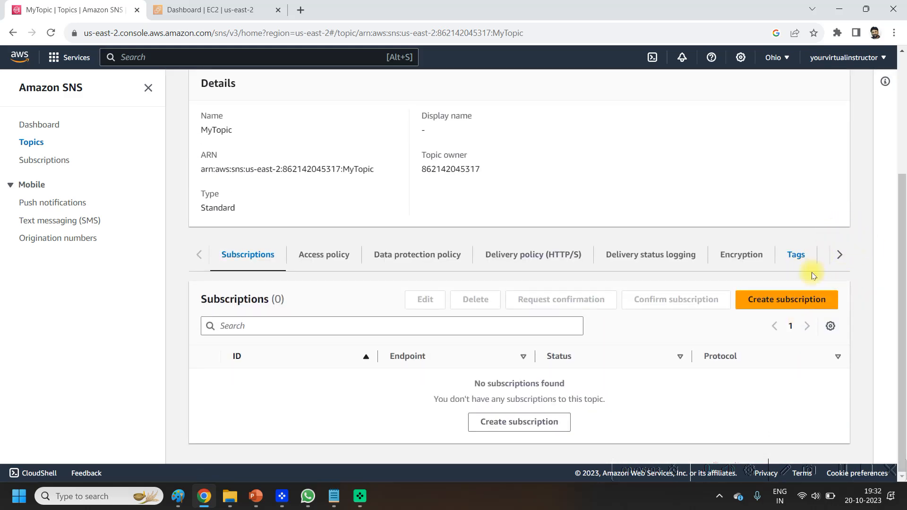
{"action": "left_click", "coordinate": [793, 302]}
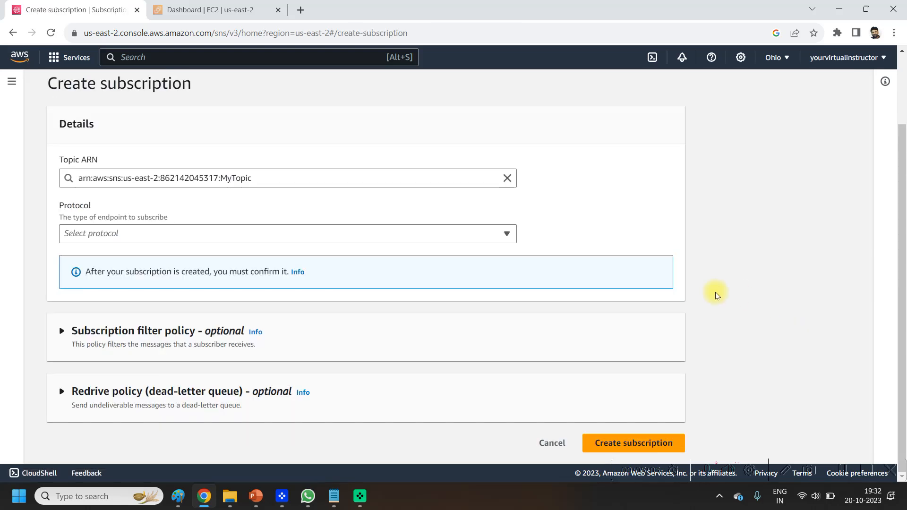
{"action": "left_click", "coordinate": [184, 234]}
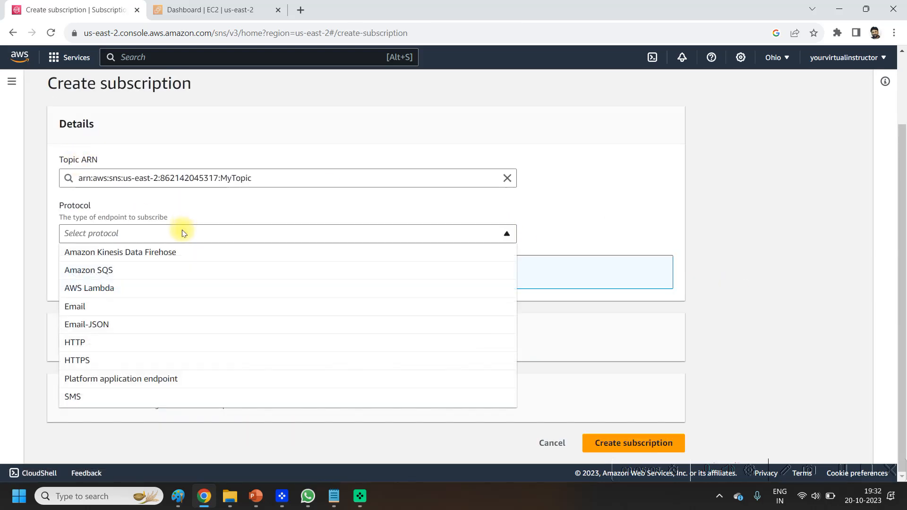
{"action": "left_click", "coordinate": [144, 287]}
{"action": "left_click", "coordinate": [114, 289]}
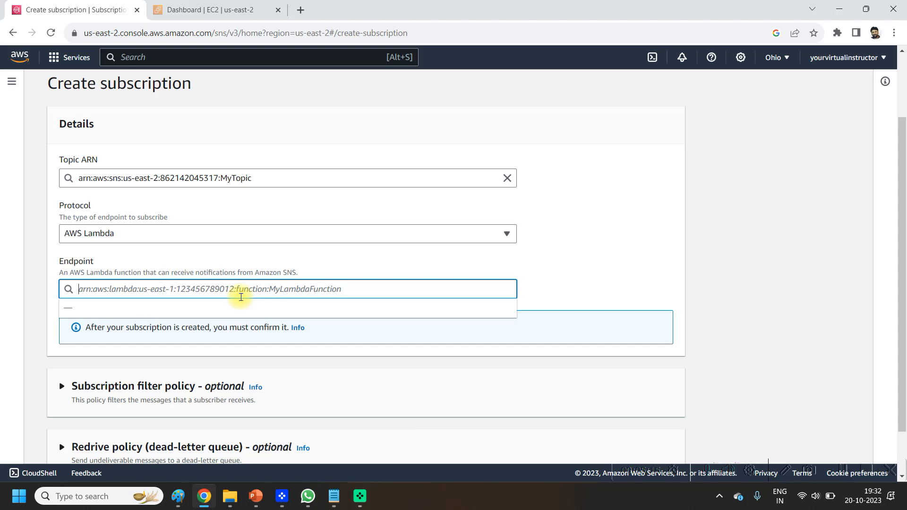
{"action": "key", "text": "ctrl+v"}
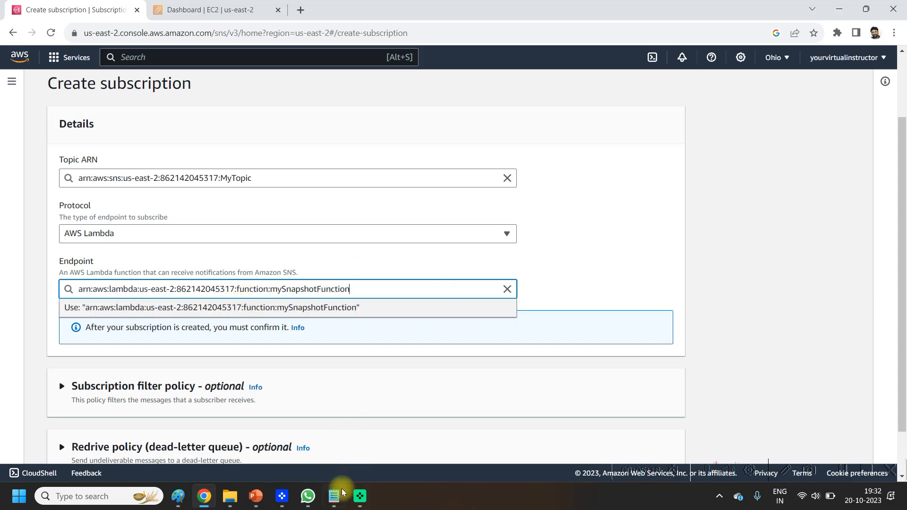
Check the endpoint against the function ARN saved in Notepad, create the Lambda subscription and review its details.
{"action": "left_click", "coordinate": [335, 499]}
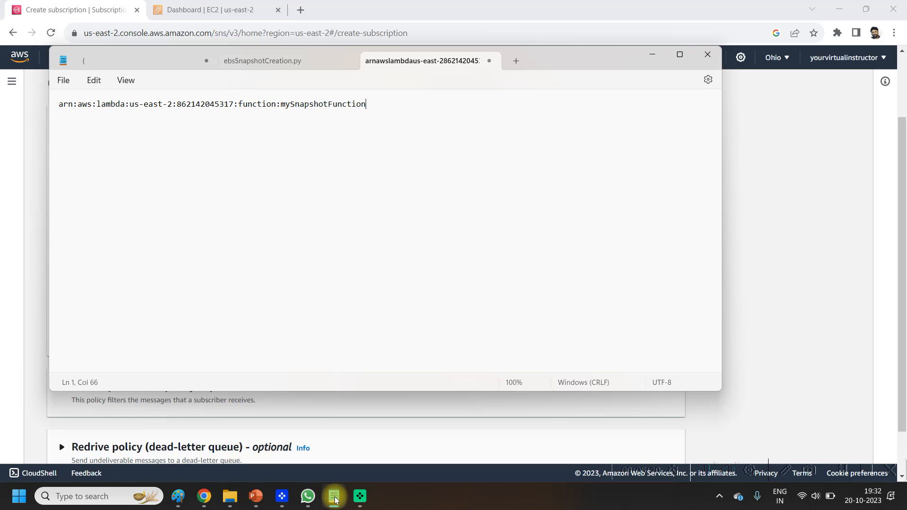
{"action": "left_click", "coordinate": [335, 500]}
{"action": "left_click_drag", "start_coordinate": [620, 265], "coordinate": [725, 281]}
{"action": "scroll", "coordinate": [724, 282], "scroll_direction": "down", "scroll_amount": 1}
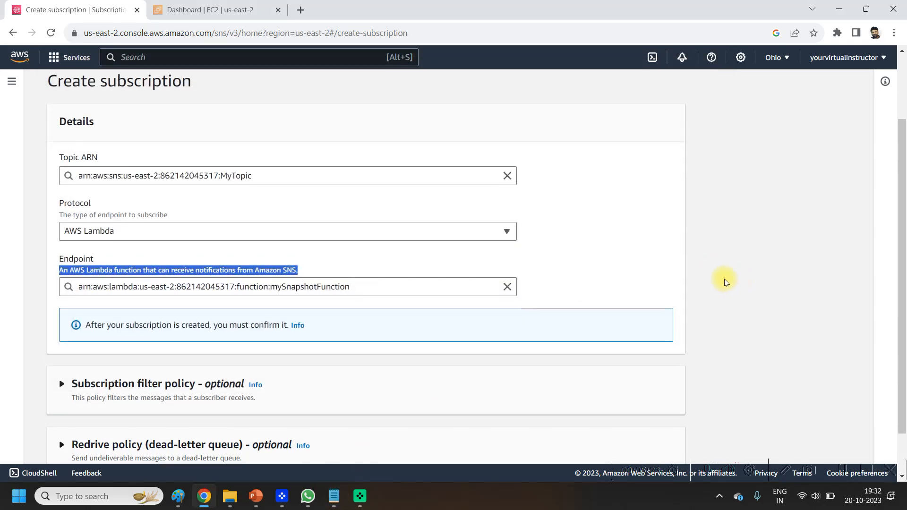
{"action": "scroll", "coordinate": [740, 256], "scroll_direction": "down", "scroll_amount": 1}
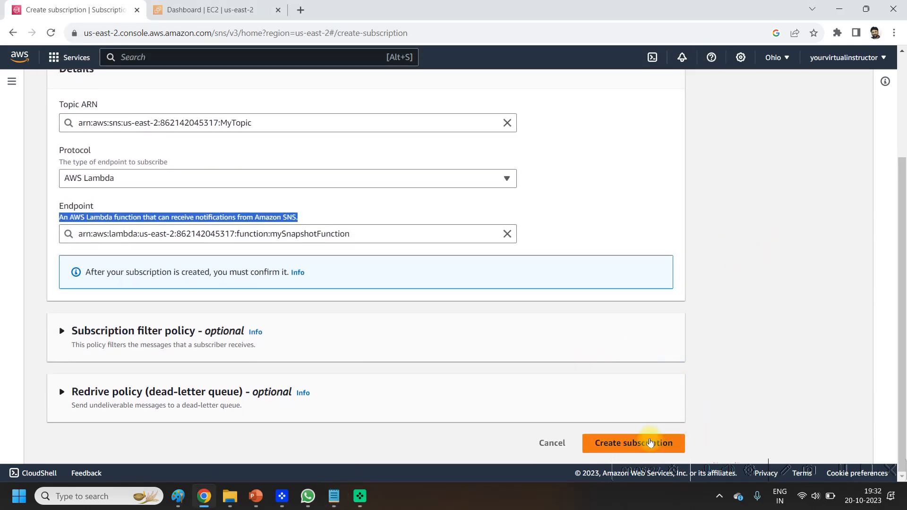
{"action": "left_click", "coordinate": [650, 444]}
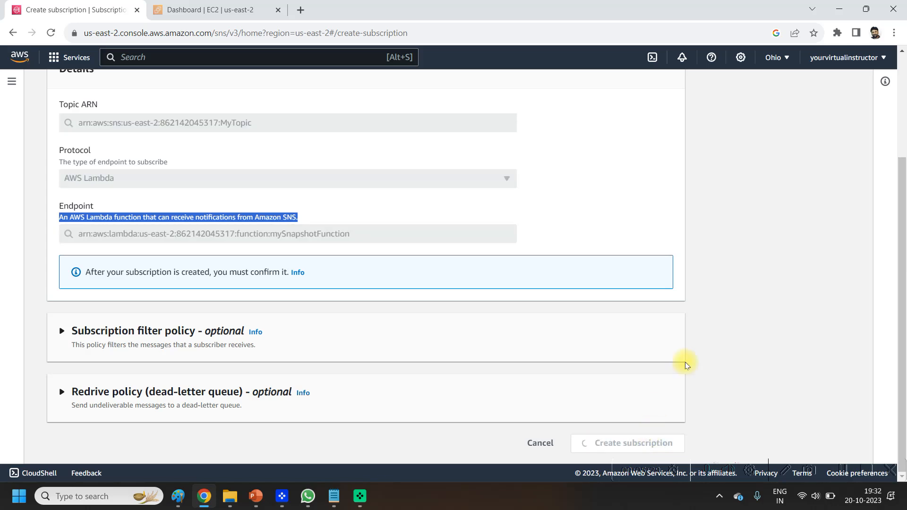
{"action": "scroll", "coordinate": [640, 373], "scroll_direction": "down", "scroll_amount": 3}
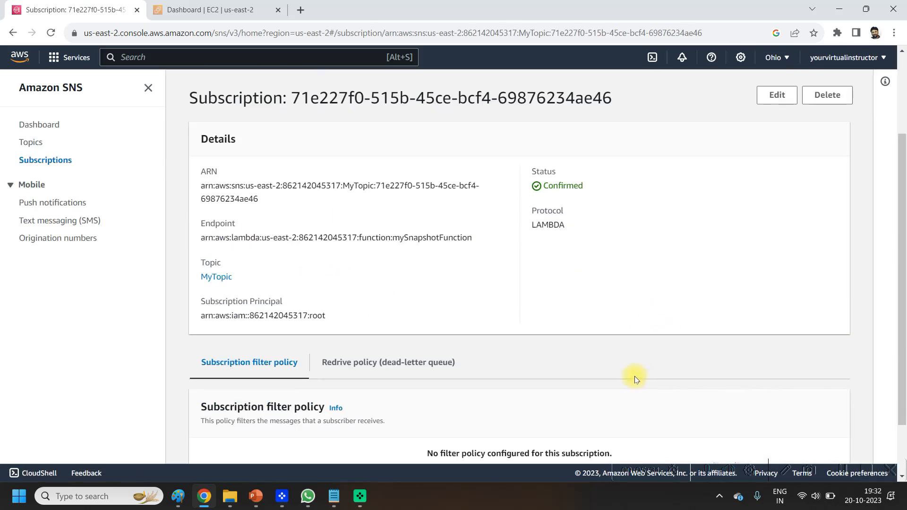
{"action": "scroll", "coordinate": [637, 380], "scroll_direction": "down", "scroll_amount": 2}
{"action": "scroll", "coordinate": [647, 354], "scroll_direction": "up", "scroll_amount": 5}
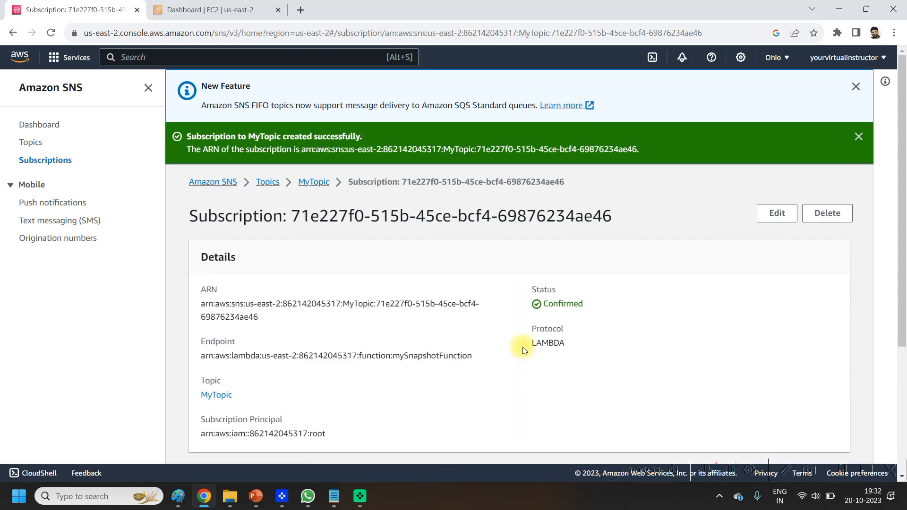
Create a second subscription for MyTopic with the Email protocol, entering the recipient's email address as its endpoint.
{"action": "left_click", "coordinate": [309, 183]}
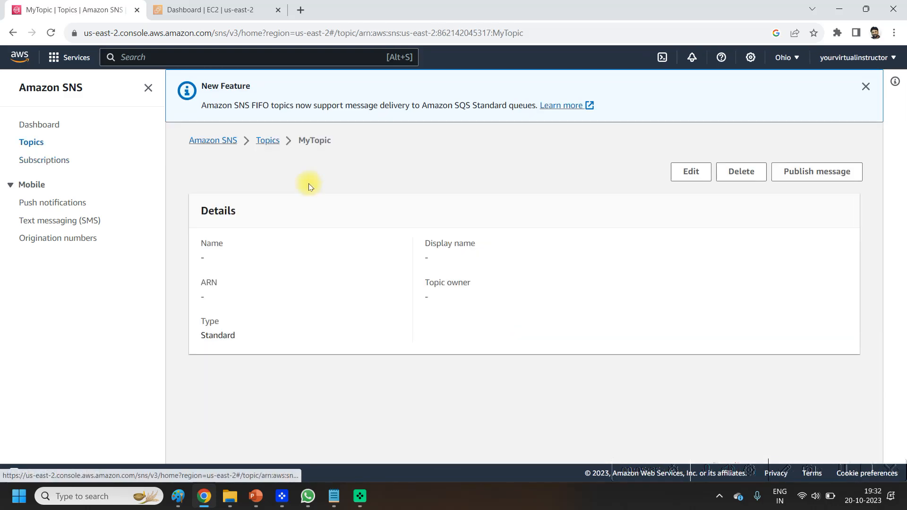
{"action": "scroll", "coordinate": [531, 359], "scroll_direction": "down", "scroll_amount": 2}
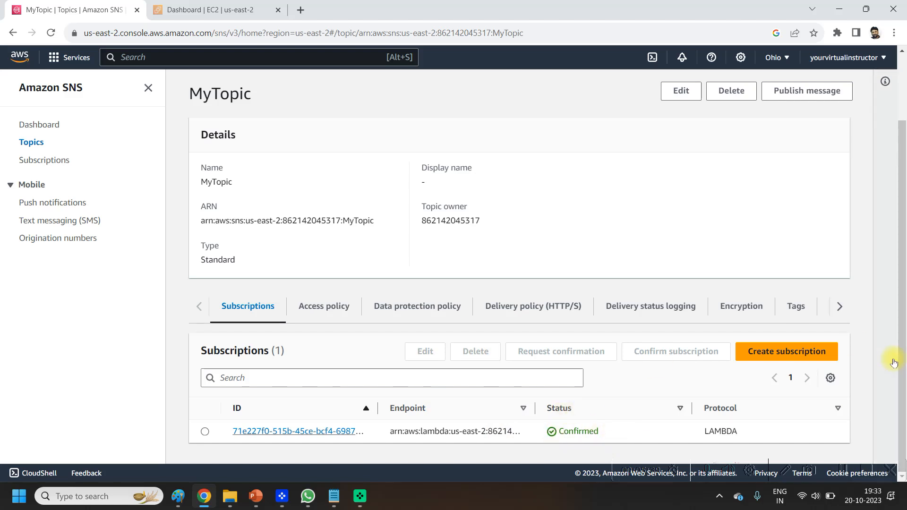
{"action": "left_click", "coordinate": [798, 358]}
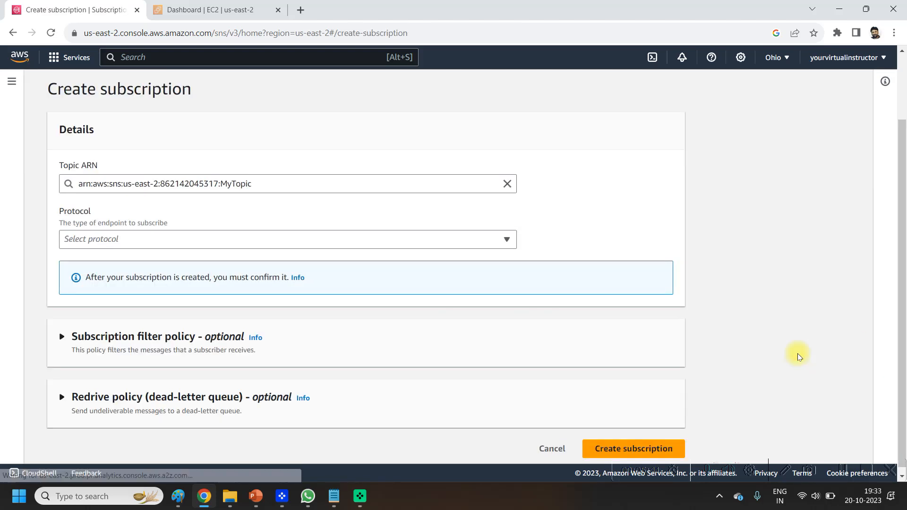
{"action": "left_click", "coordinate": [145, 241]}
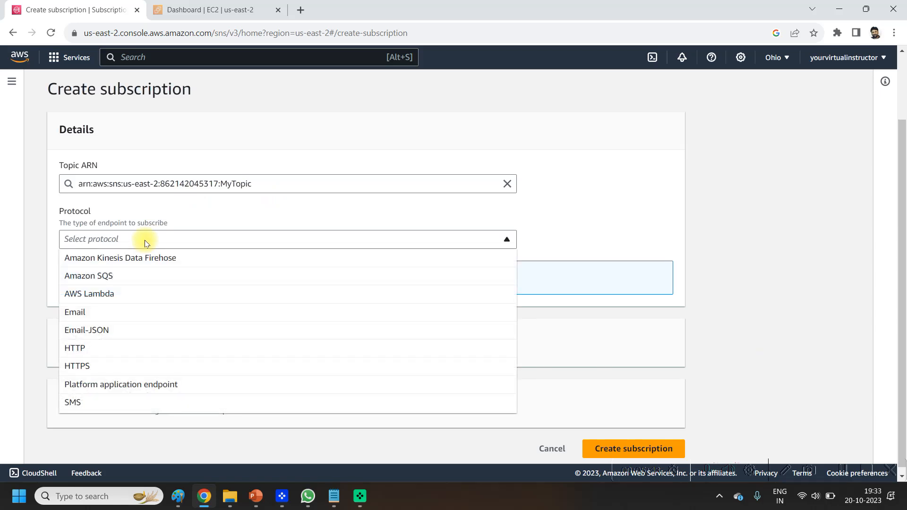
{"action": "left_click", "coordinate": [121, 315]}
{"action": "left_click", "coordinate": [155, 295]}
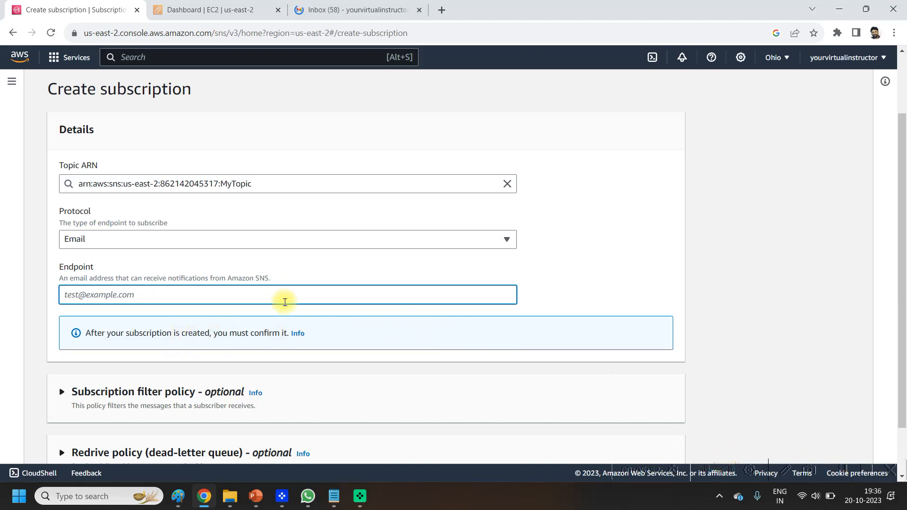
{"action": "key", "text": "ctrl+v"}
{"action": "scroll", "coordinate": [688, 297], "scroll_direction": "down", "scroll_amount": 1}
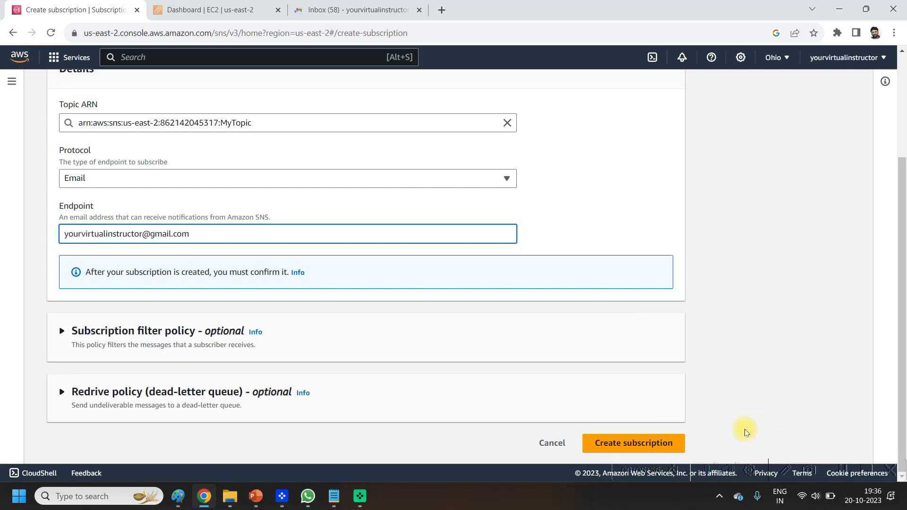
{"action": "left_click", "coordinate": [671, 441]}
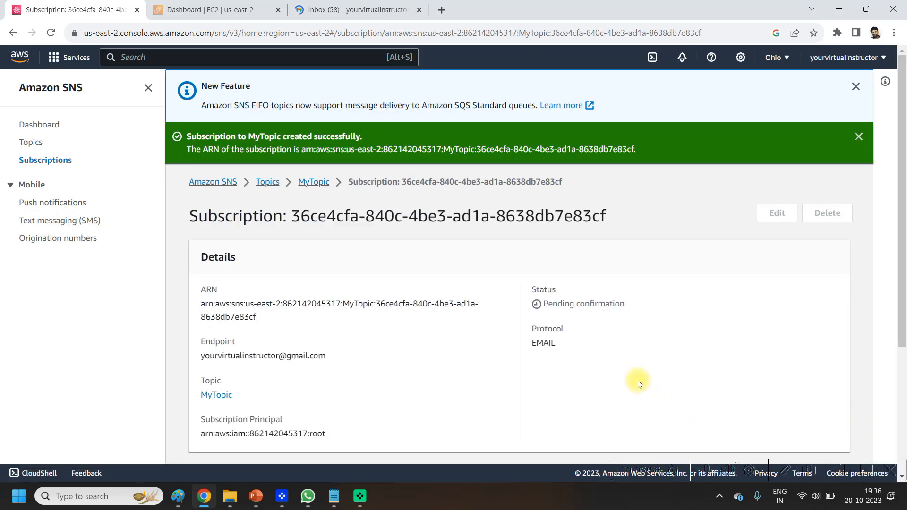
Review the email subscription's details and return to MyTopic to check its list of subscriptions.
{"action": "scroll", "coordinate": [656, 353], "scroll_direction": "down", "scroll_amount": 4}
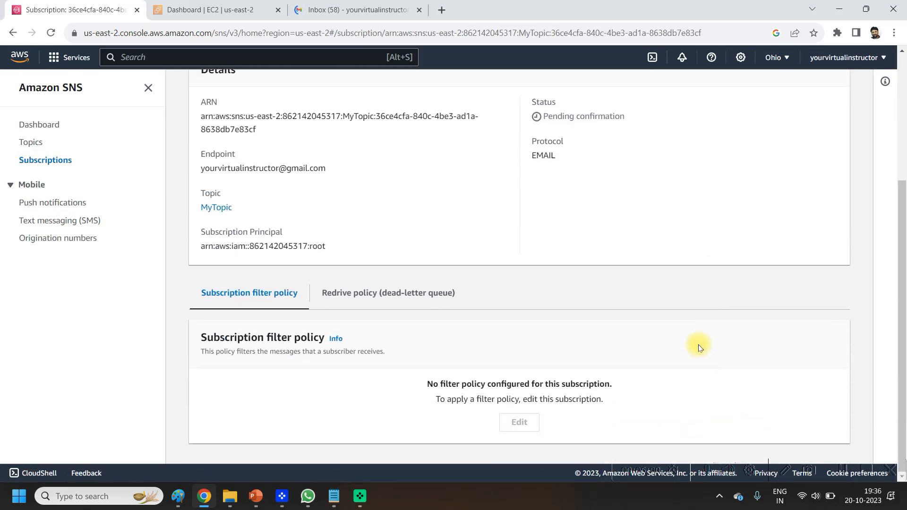
{"action": "scroll", "coordinate": [699, 348], "scroll_direction": "up", "scroll_amount": 5}
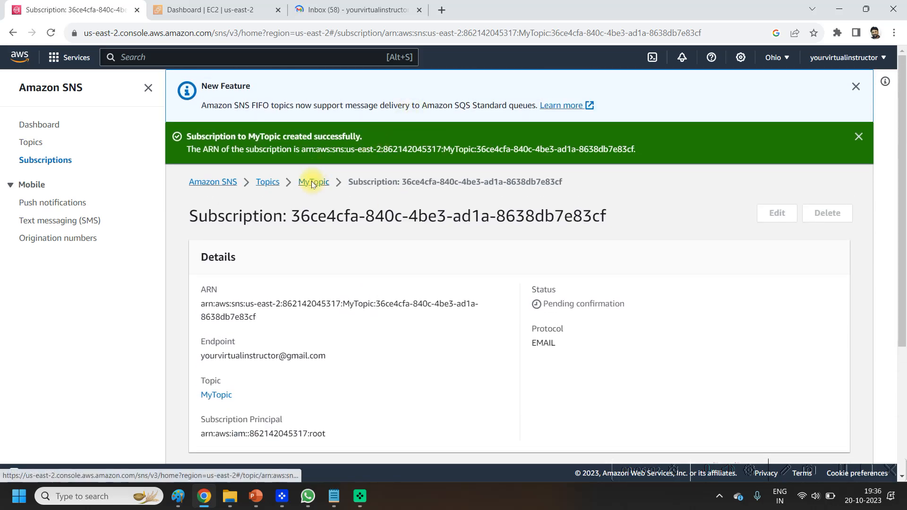
{"action": "left_click", "coordinate": [312, 182]}
{"action": "scroll", "coordinate": [473, 270], "scroll_direction": "down", "scroll_amount": 3}
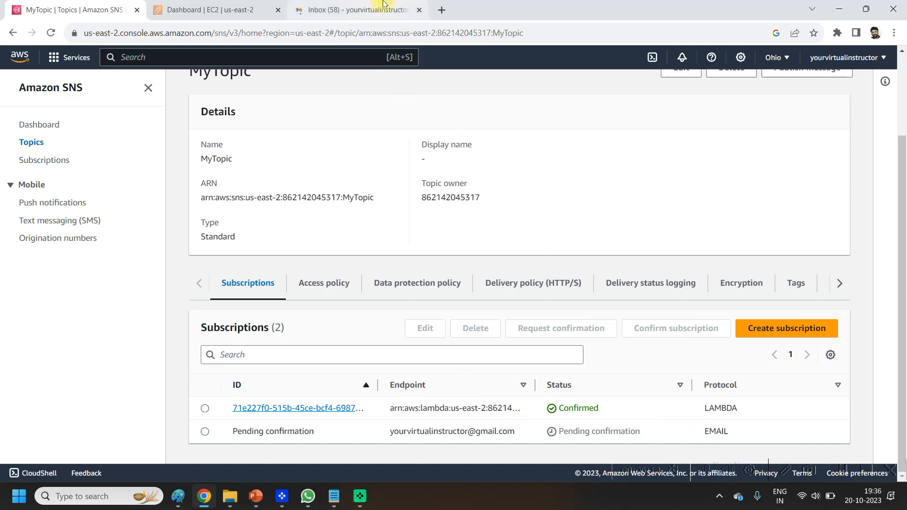
Switch to Gmail, open the AWS Notification - Subscription Confirmation email, confirm the subscription and close the confirmation page.
{"action": "left_click", "coordinate": [356, 6]}
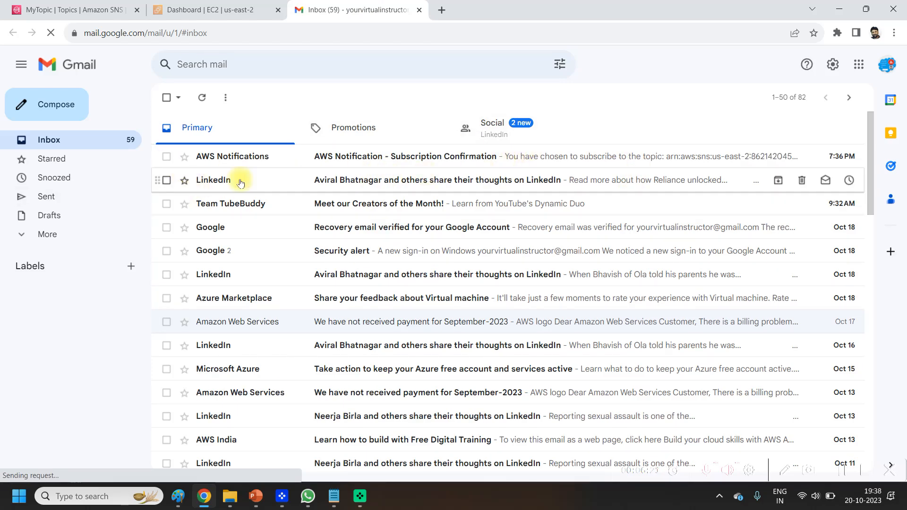
{"action": "left_click", "coordinate": [579, 165]}
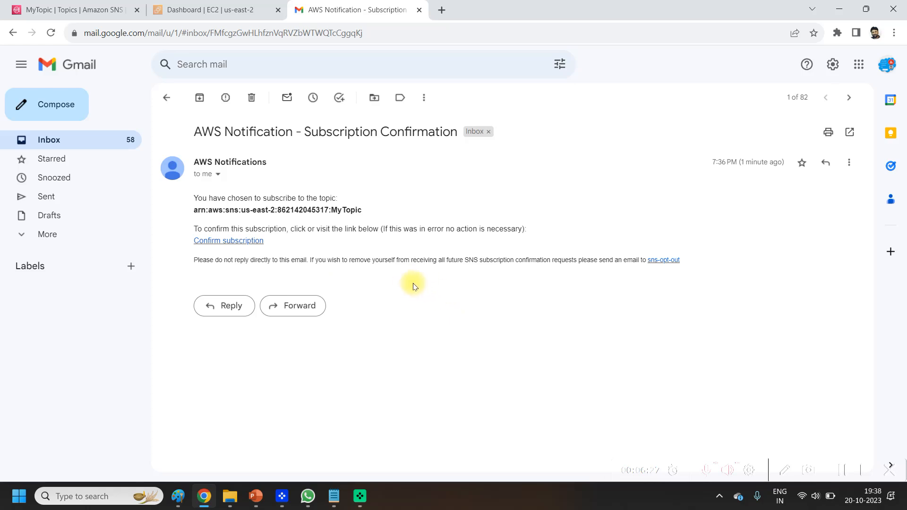
{"action": "left_click", "coordinate": [234, 244]}
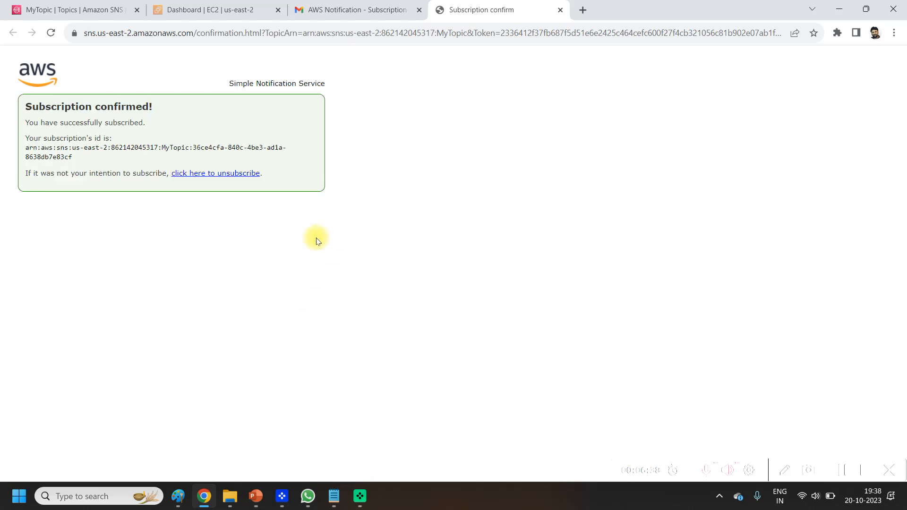
{"action": "left_click", "coordinate": [561, 10]}
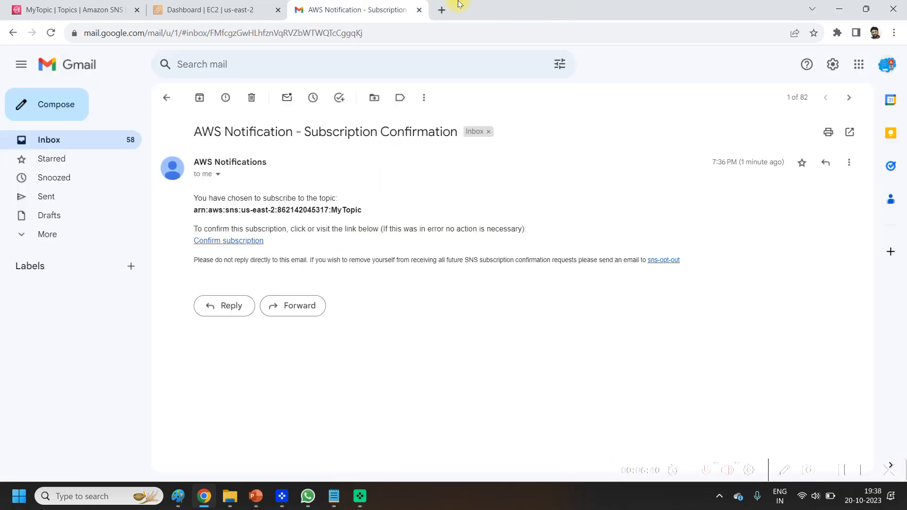
Return to MyTopic in the SNS console and check the status of its email and Lambda subscriptions.
{"action": "left_click", "coordinate": [78, 5]}
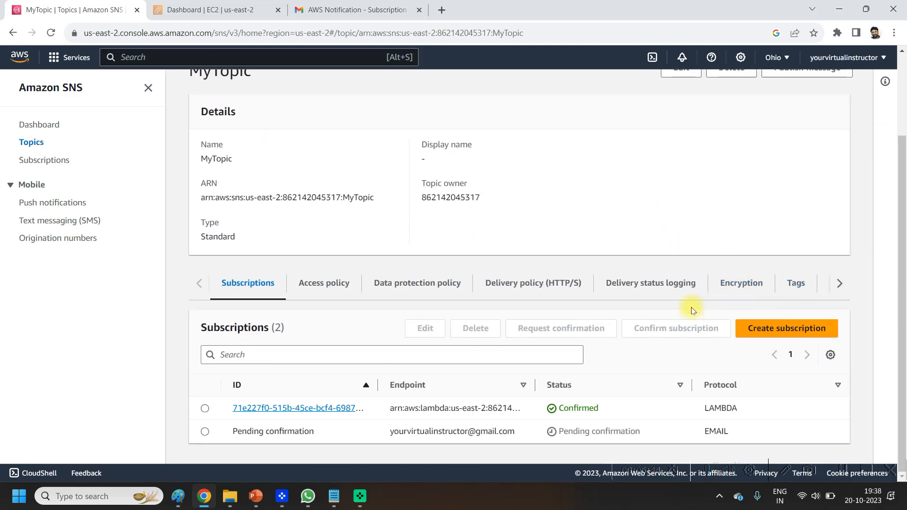
{"action": "scroll", "coordinate": [680, 198], "scroll_direction": "up", "scroll_amount": 3}
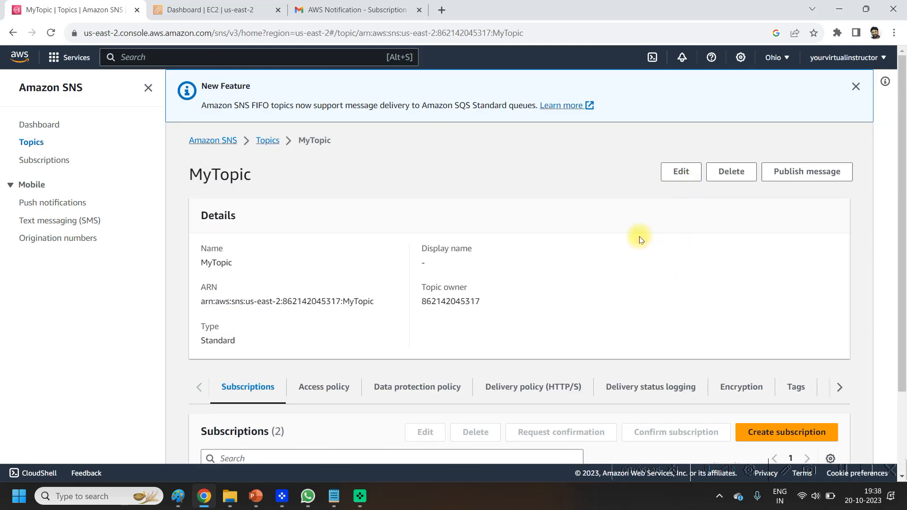
{"action": "scroll", "coordinate": [640, 239], "scroll_direction": "down", "scroll_amount": 3}
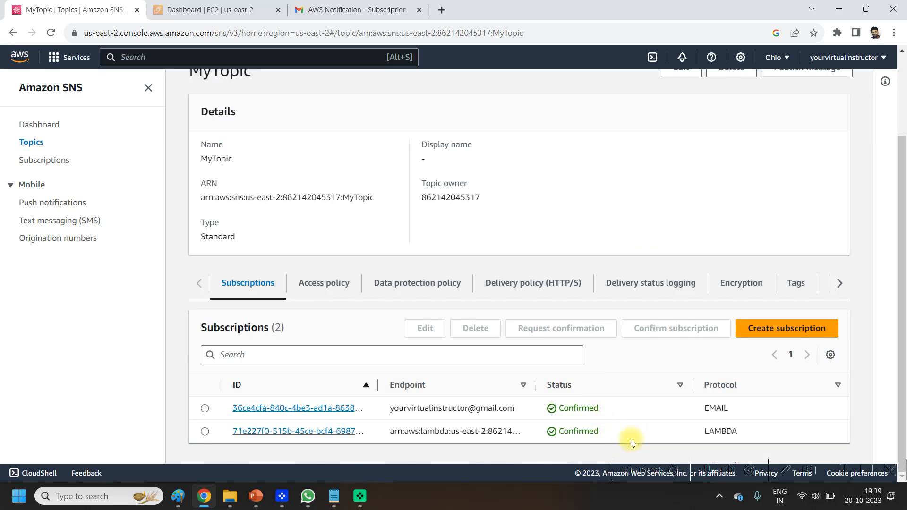
{"action": "left_click_drag", "start_coordinate": [786, 430], "coordinate": [689, 414]}
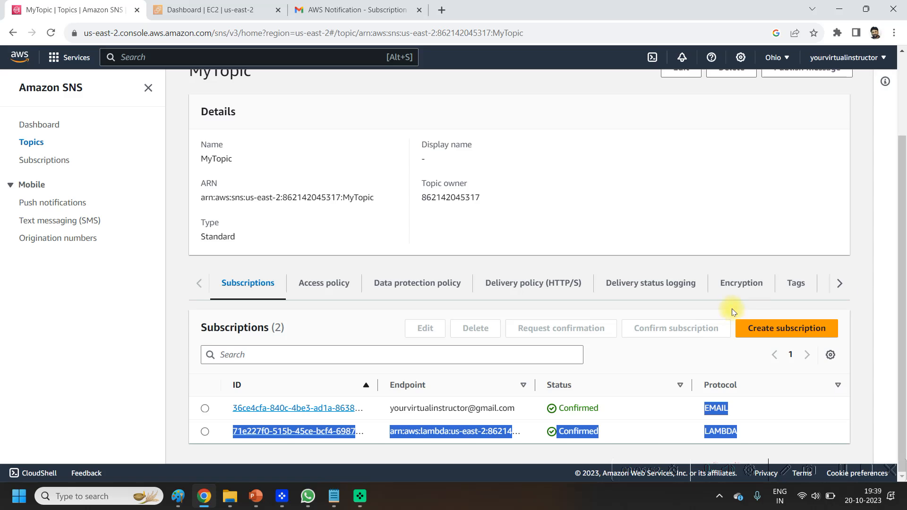
{"action": "scroll", "coordinate": [728, 310], "scroll_direction": "up", "scroll_amount": 3}
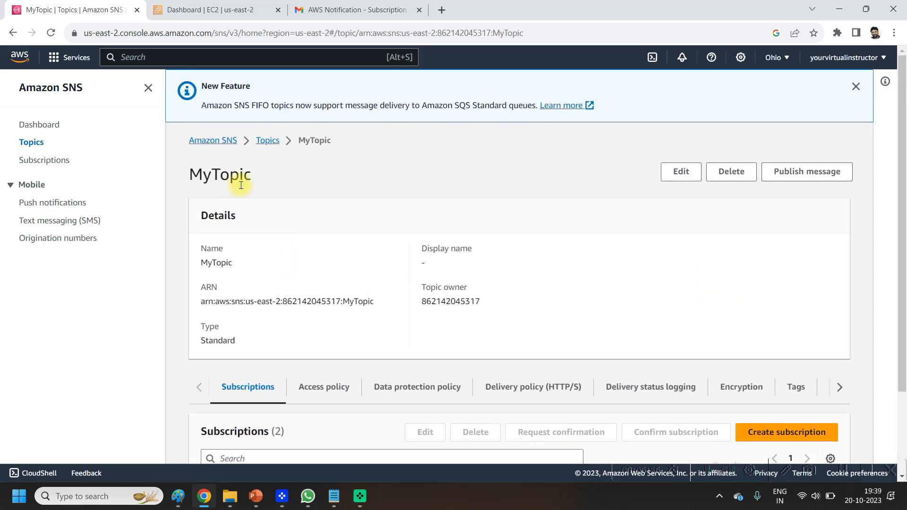
Go to CloudWatch under the Management & Governance services and open its event rules in EventBridge.
{"action": "left_click", "coordinate": [21, 56]}
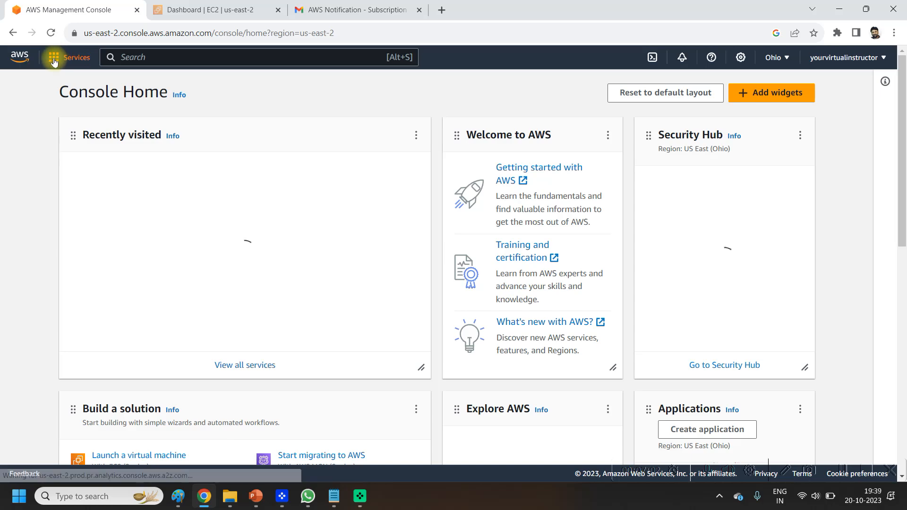
{"action": "left_click", "coordinate": [54, 59]}
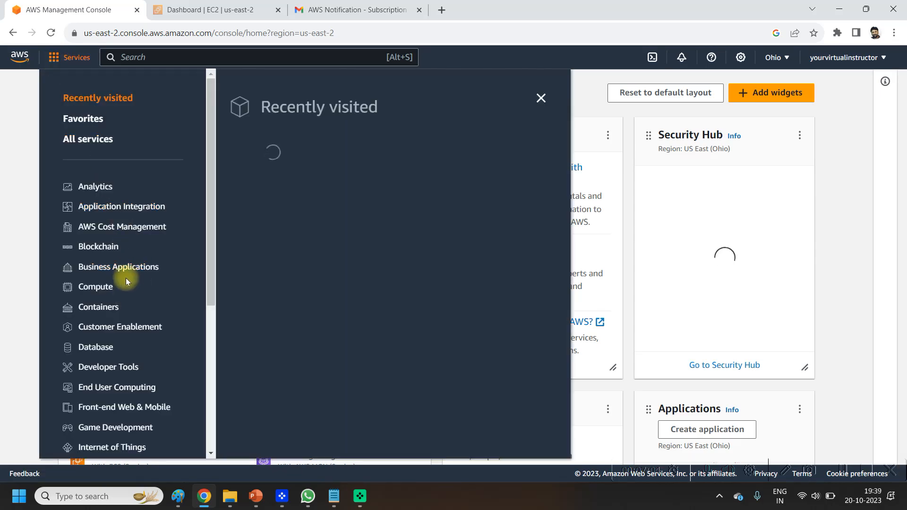
{"action": "scroll", "coordinate": [142, 289], "scroll_direction": "down", "scroll_amount": 3}
{"action": "scroll", "coordinate": [151, 297], "scroll_direction": "down", "scroll_amount": 1}
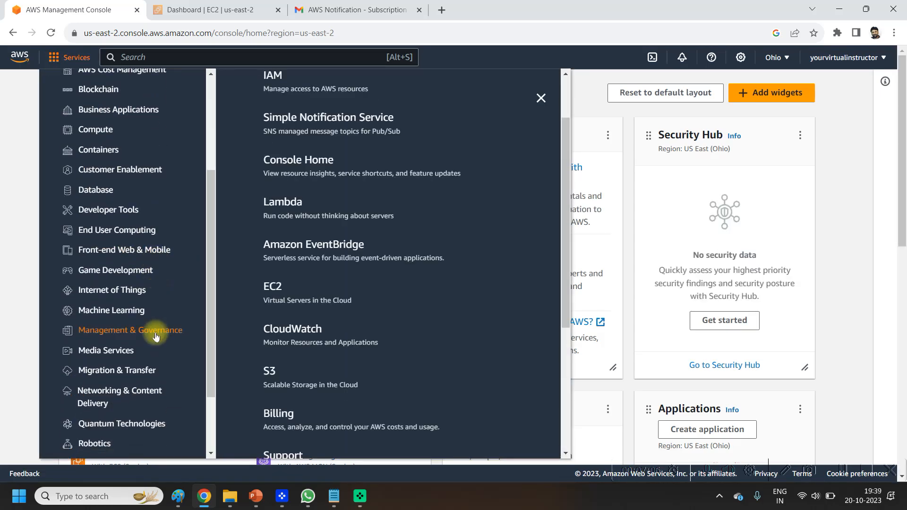
{"action": "left_click", "coordinate": [152, 330]}
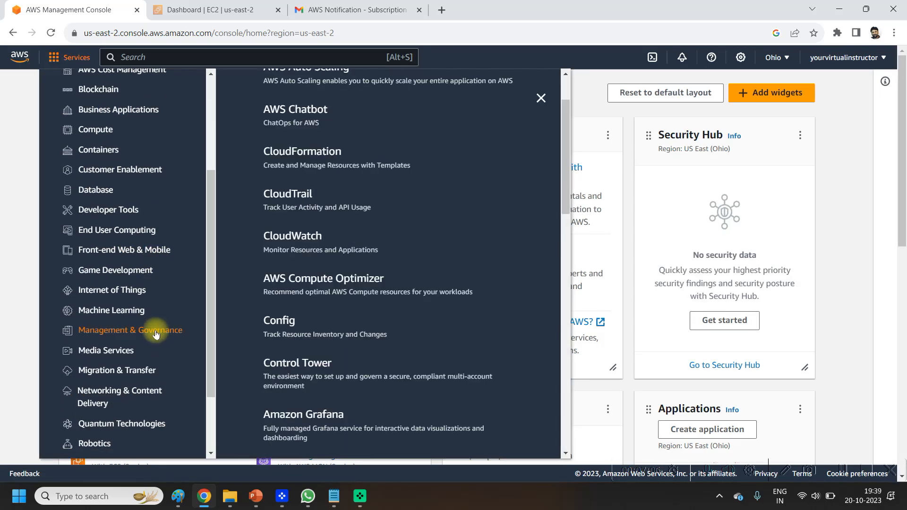
{"action": "left_click", "coordinate": [306, 240]}
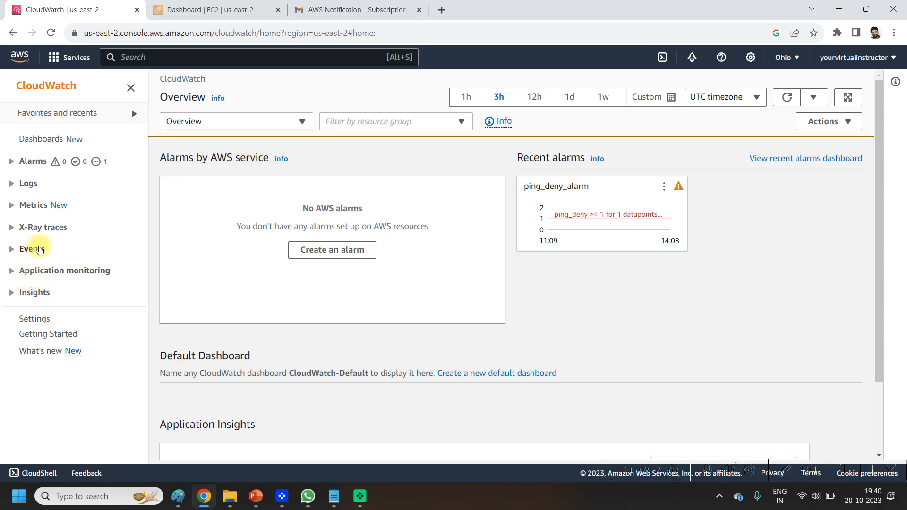
{"action": "left_click", "coordinate": [40, 250]}
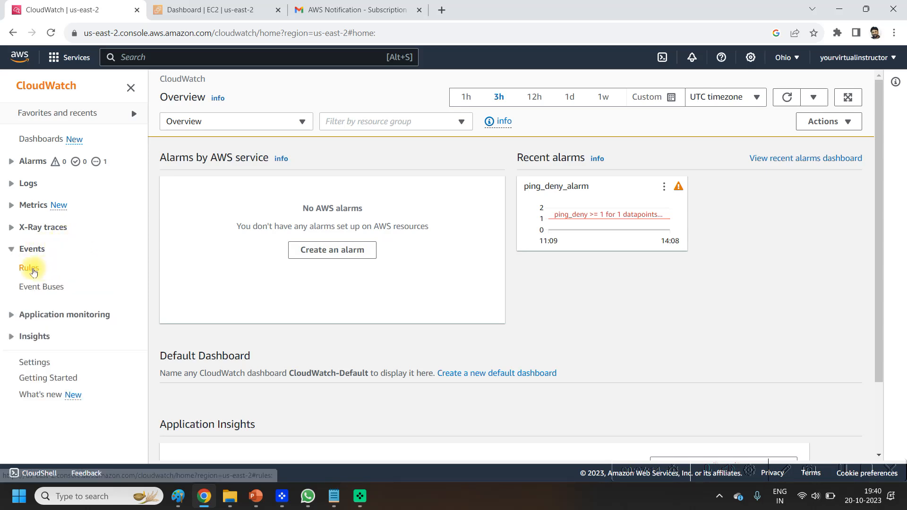
{"action": "left_click", "coordinate": [34, 271]}
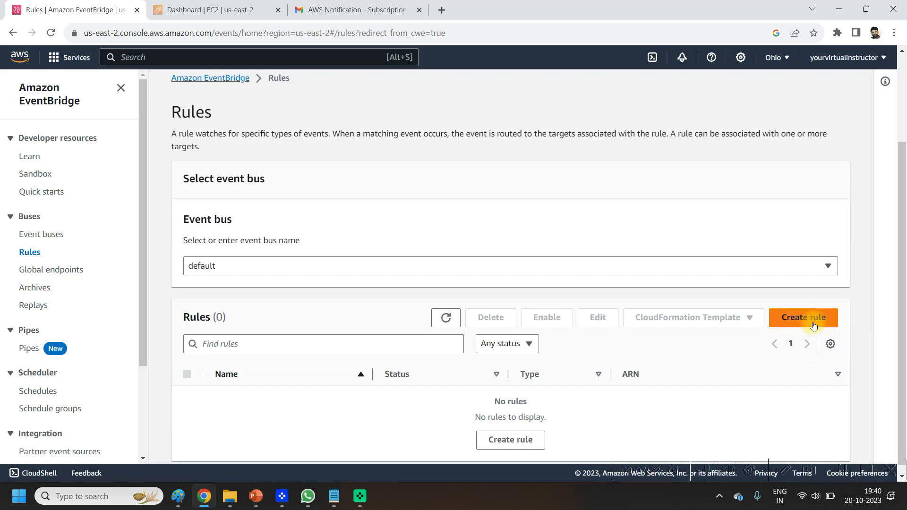
Start a rule named SnapShotRule on the default event bus, keep the event pattern rule type and proceed to building the pattern.
{"action": "left_click", "coordinate": [809, 318]}
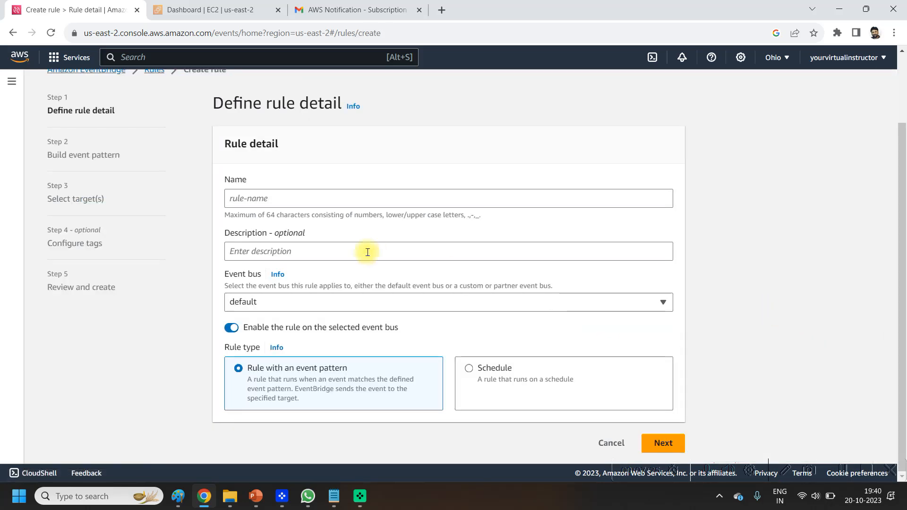
{"action": "left_click", "coordinate": [352, 196]}
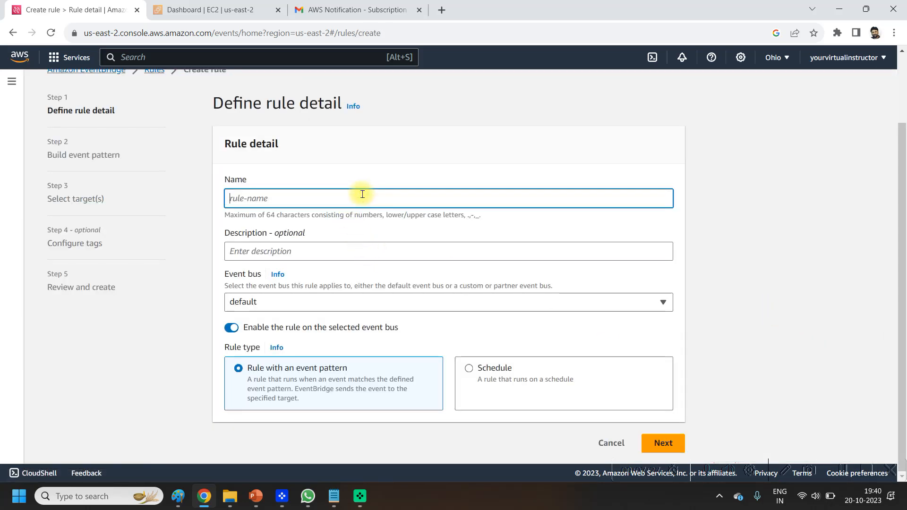
{"action": "type", "text": "SnapShotRule"}
{"action": "left_click", "coordinate": [520, 357]}
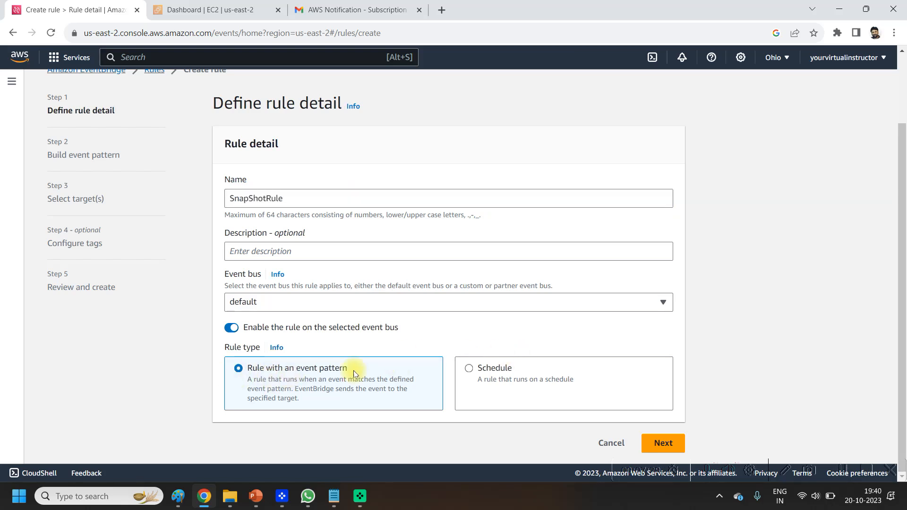
{"action": "left_click", "coordinate": [668, 442]}
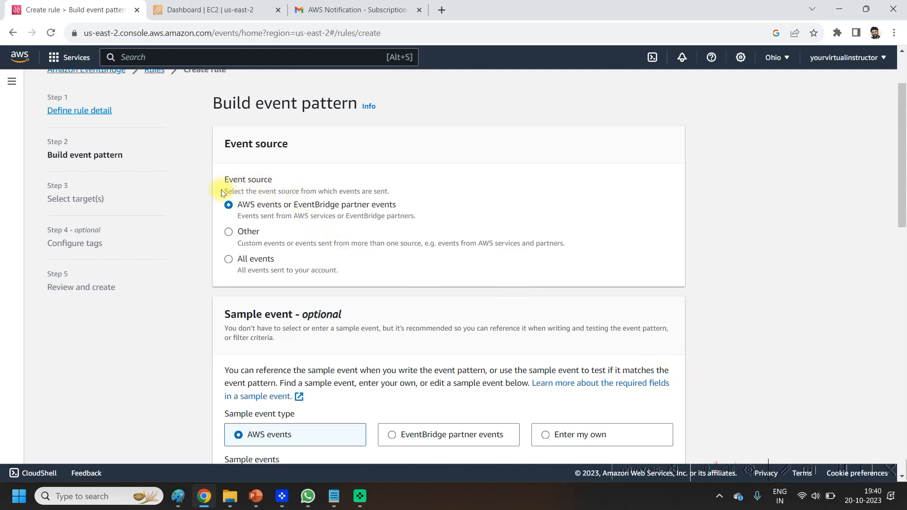
Build the pattern from AWS services events, with EC2 as the service and EC2 Instance State-change Notification as the event type.
{"action": "left_click_drag", "start_coordinate": [241, 208], "coordinate": [435, 205]}
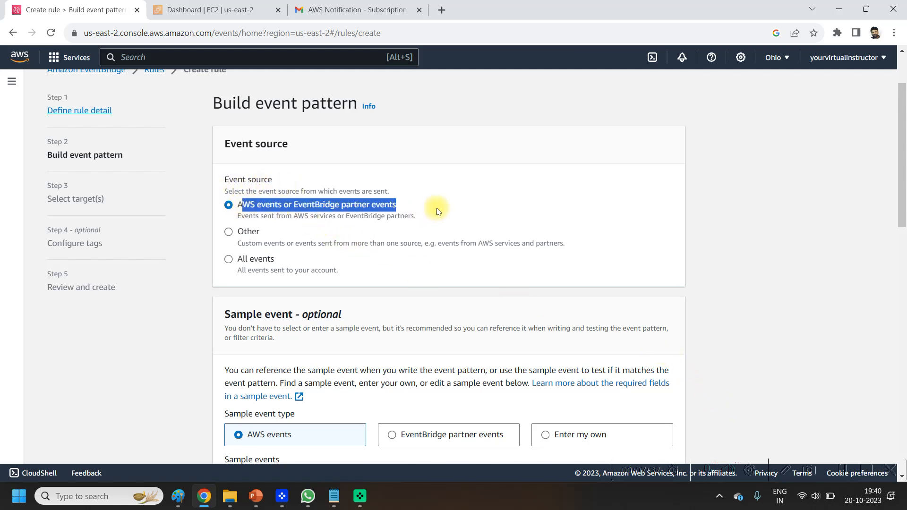
{"action": "scroll", "coordinate": [724, 318], "scroll_direction": "down", "scroll_amount": 4}
{"action": "scroll", "coordinate": [701, 308], "scroll_direction": "down", "scroll_amount": 10}
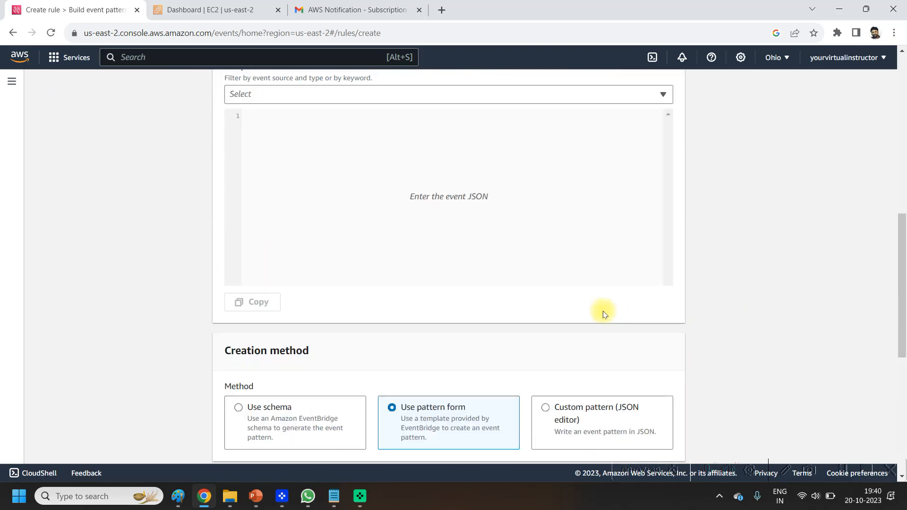
{"action": "scroll", "coordinate": [590, 291], "scroll_direction": "down", "scroll_amount": 1}
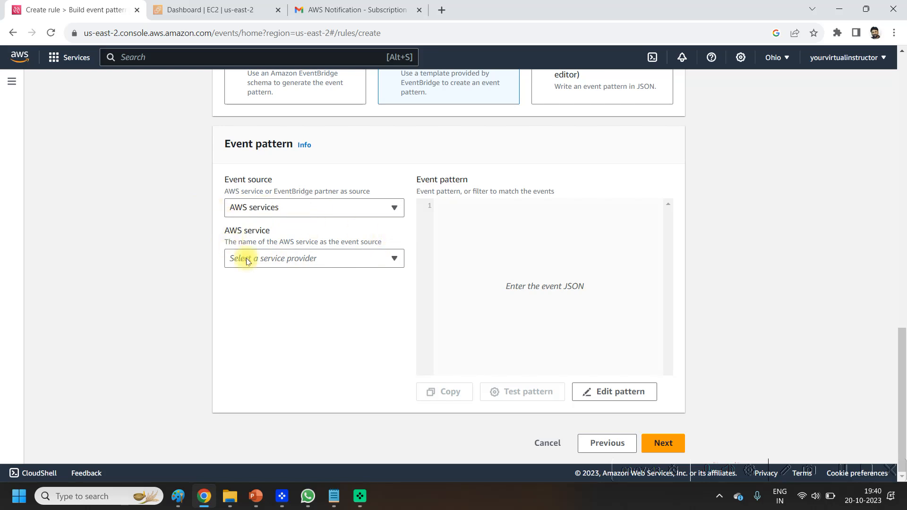
{"action": "left_click", "coordinate": [297, 263]}
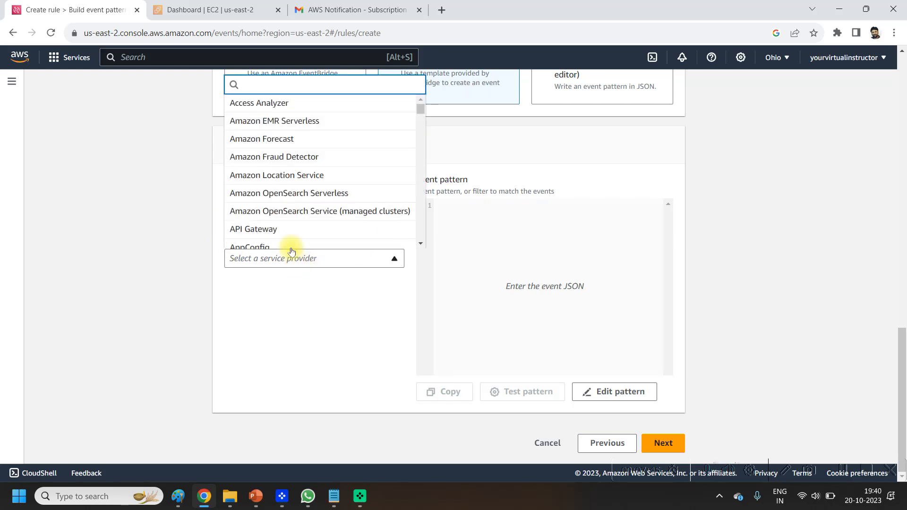
{"action": "type", "text": "ec2"}
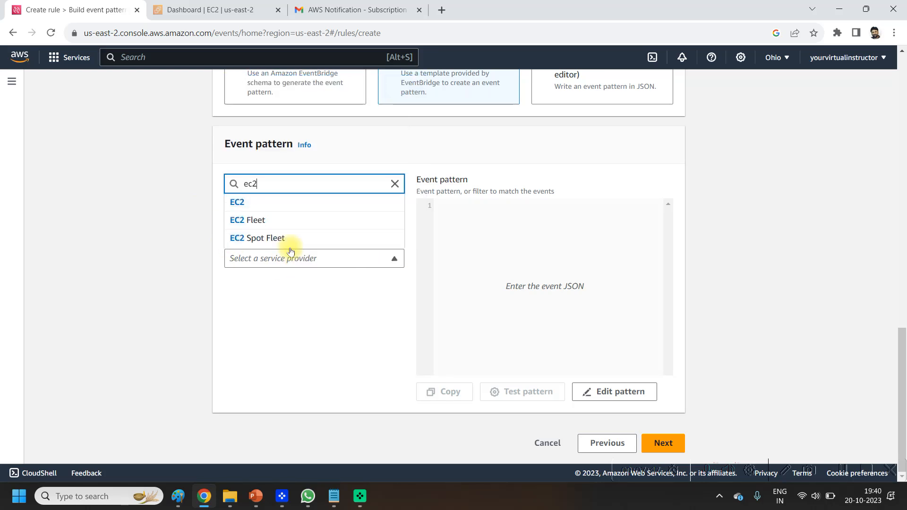
{"action": "left_click", "coordinate": [259, 202]}
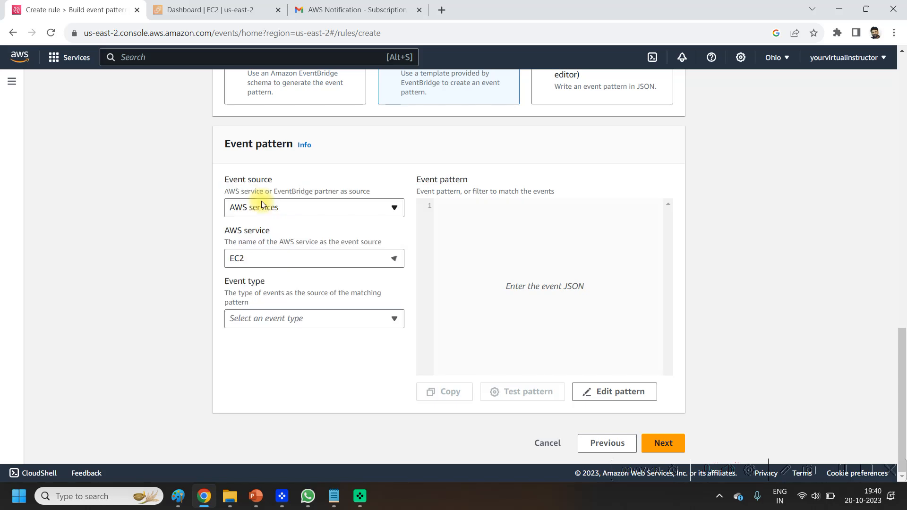
{"action": "left_click", "coordinate": [304, 319]}
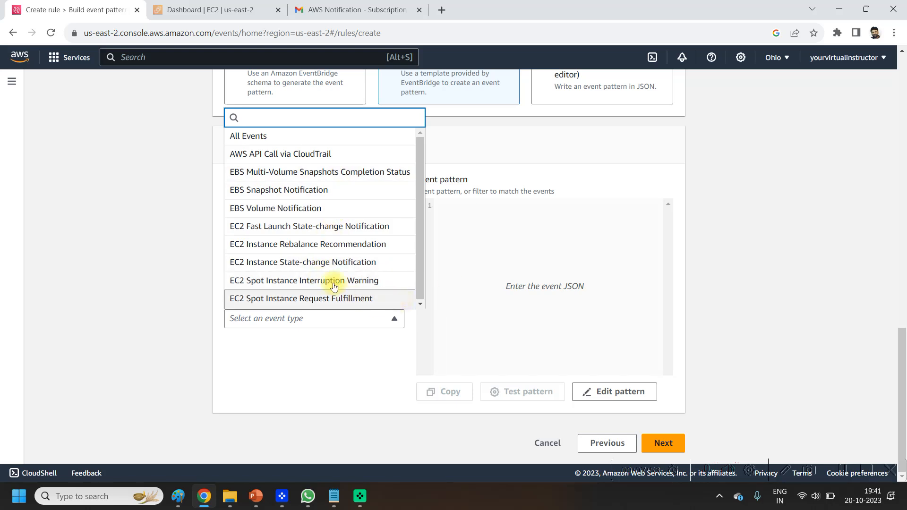
{"action": "left_click", "coordinate": [330, 263]}
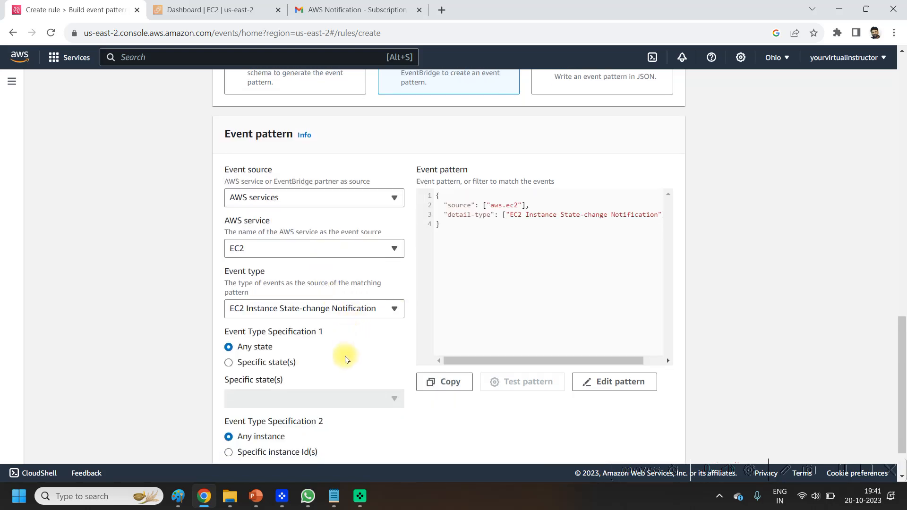
Restrict the event pattern to the specific instance states stopping and pending.
{"action": "scroll", "coordinate": [345, 348], "scroll_direction": "down", "scroll_amount": 2}
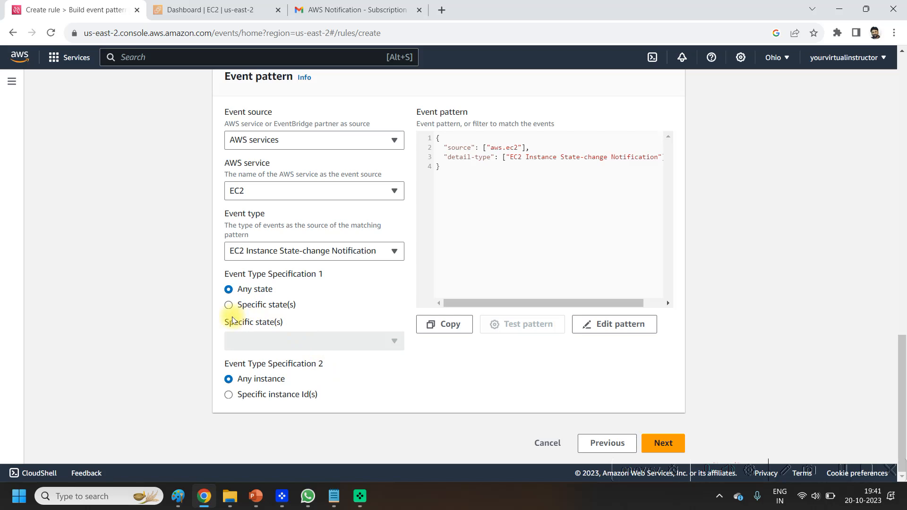
{"action": "left_click", "coordinate": [228, 305]}
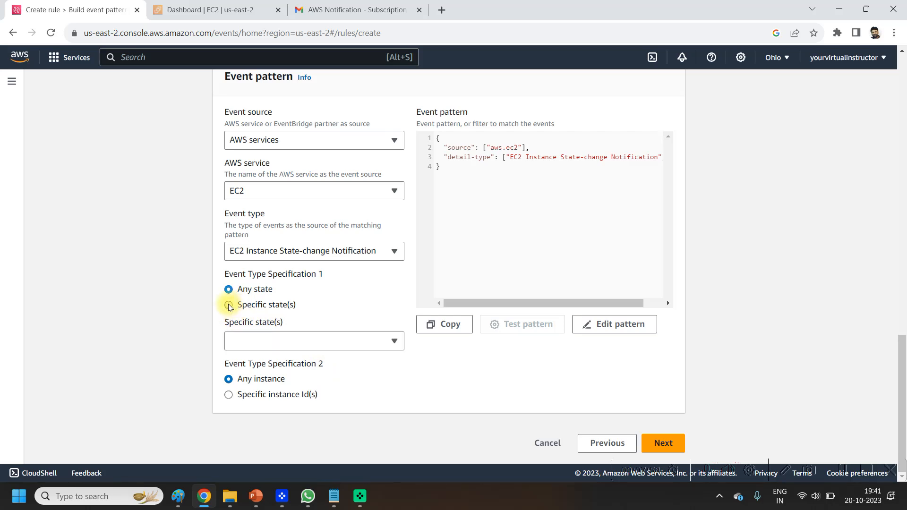
{"action": "left_click", "coordinate": [294, 341]}
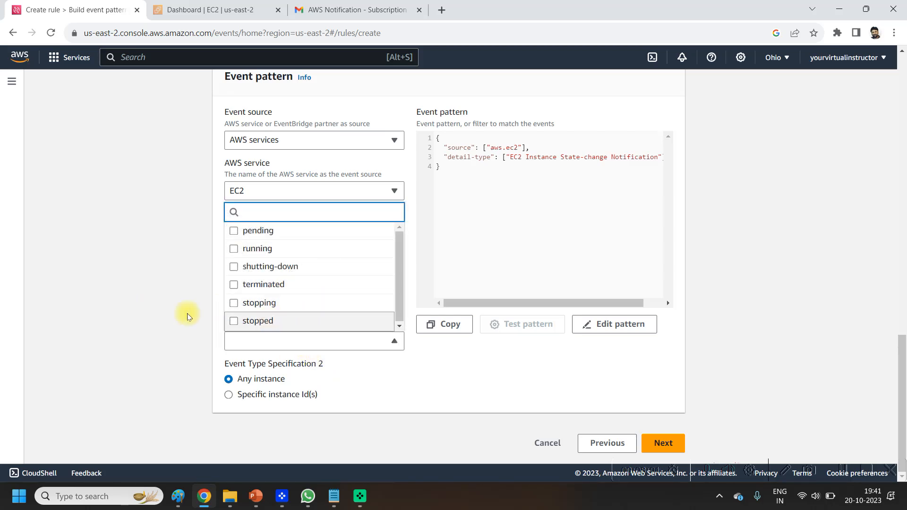
{"action": "left_click", "coordinate": [271, 303]}
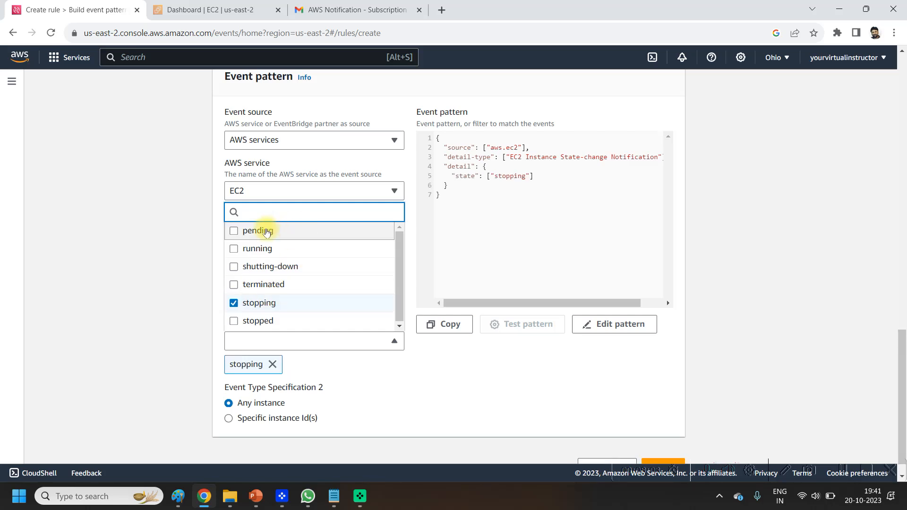
{"action": "left_click", "coordinate": [266, 232]}
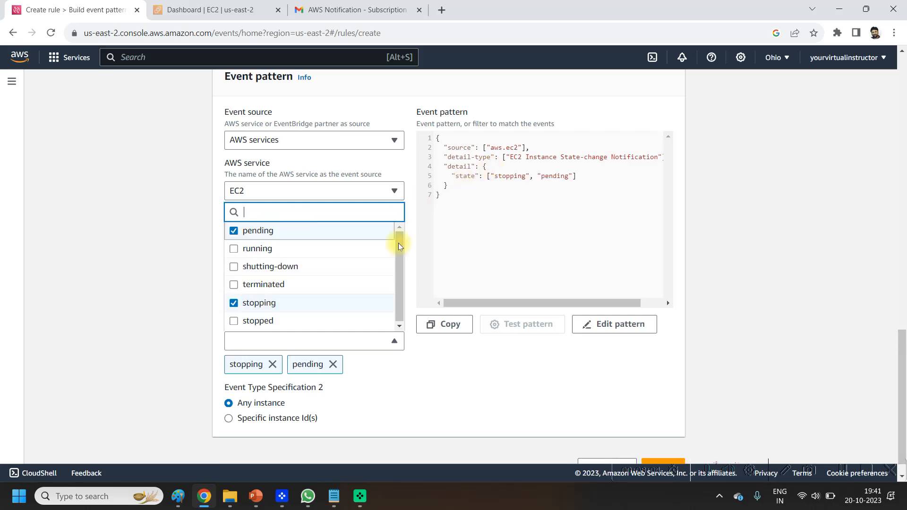
{"action": "left_click", "coordinate": [782, 282]}
{"action": "scroll", "coordinate": [756, 331], "scroll_direction": "down", "scroll_amount": 1}
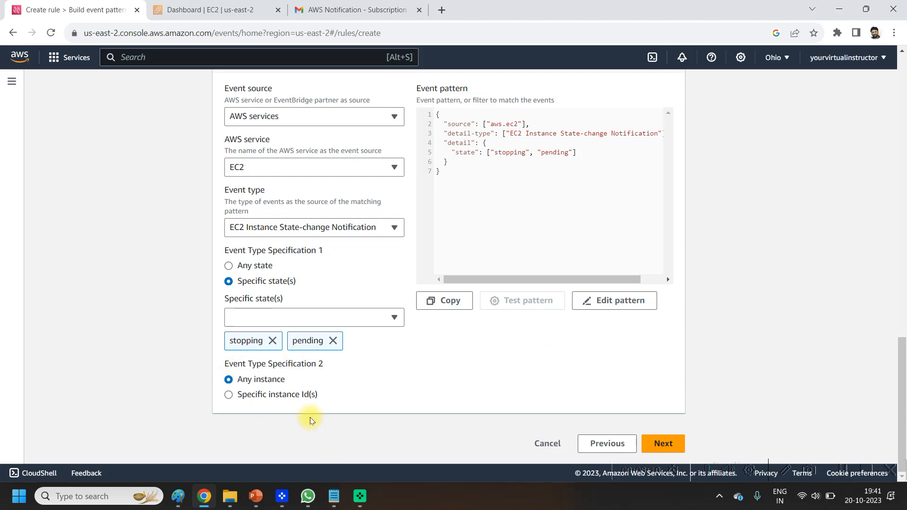
Limit the pattern to specific instance IDs and copy the ID of the running Public EC2-USEast-2a instance from the EC2 console.
{"action": "left_click", "coordinate": [228, 395]}
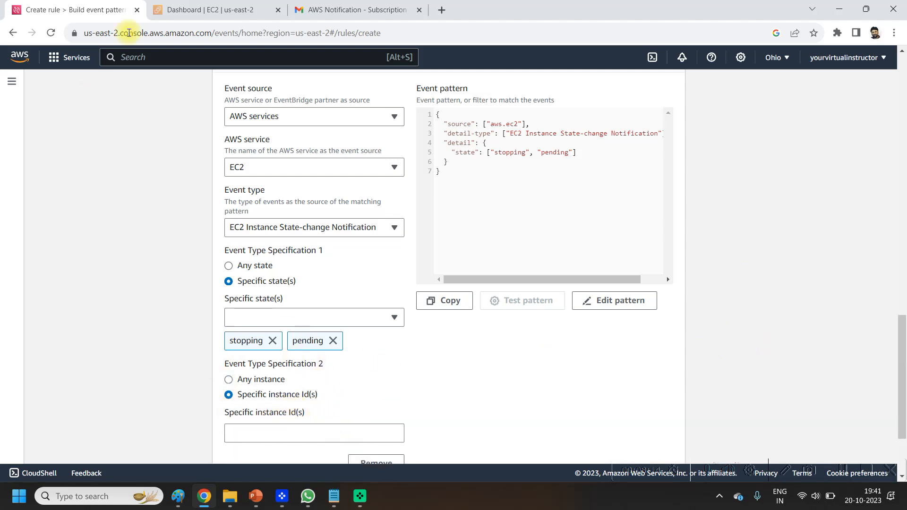
{"action": "left_click", "coordinate": [248, 5]}
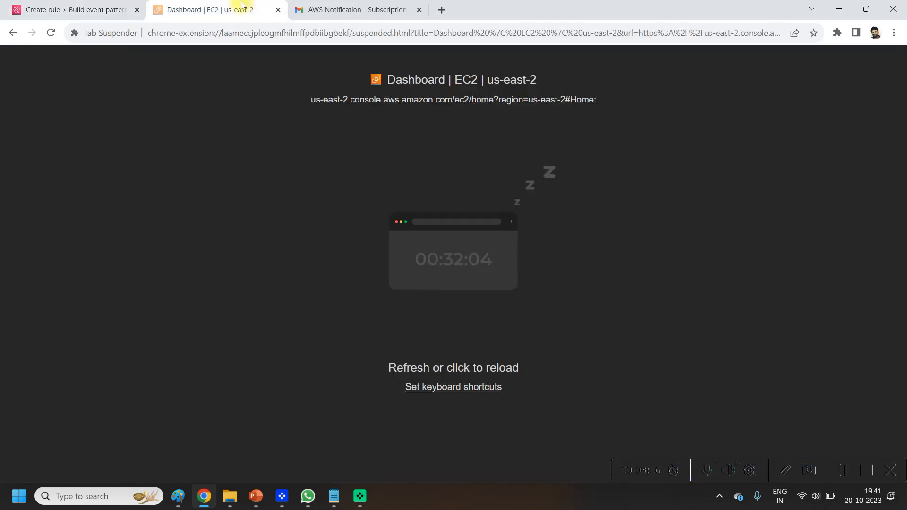
{"action": "left_click", "coordinate": [222, 166]}
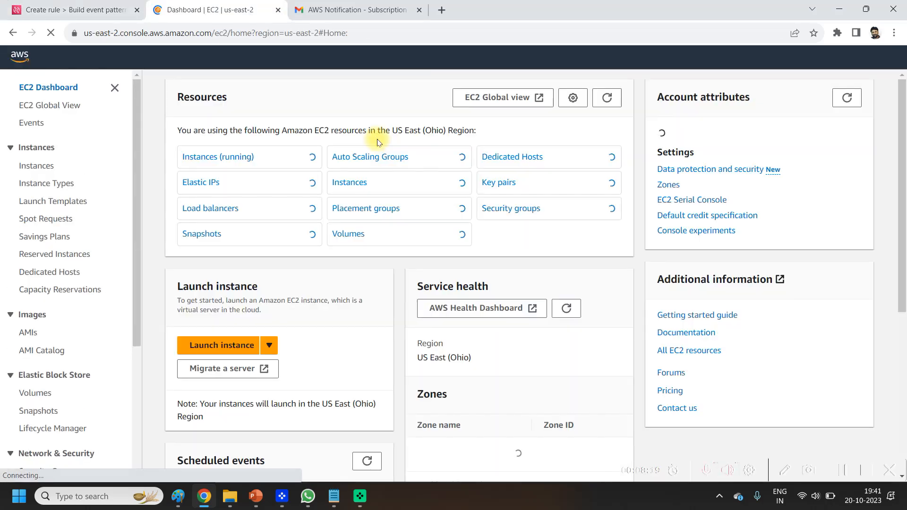
{"action": "left_click", "coordinate": [207, 158]}
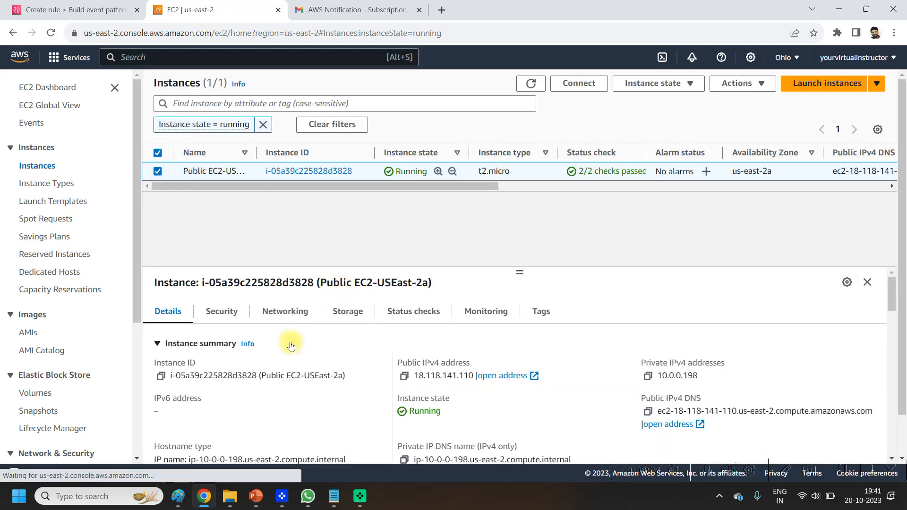
{"action": "scroll", "coordinate": [280, 344], "scroll_direction": "down", "scroll_amount": 2}
{"action": "scroll", "coordinate": [250, 354], "scroll_direction": "up", "scroll_amount": 2}
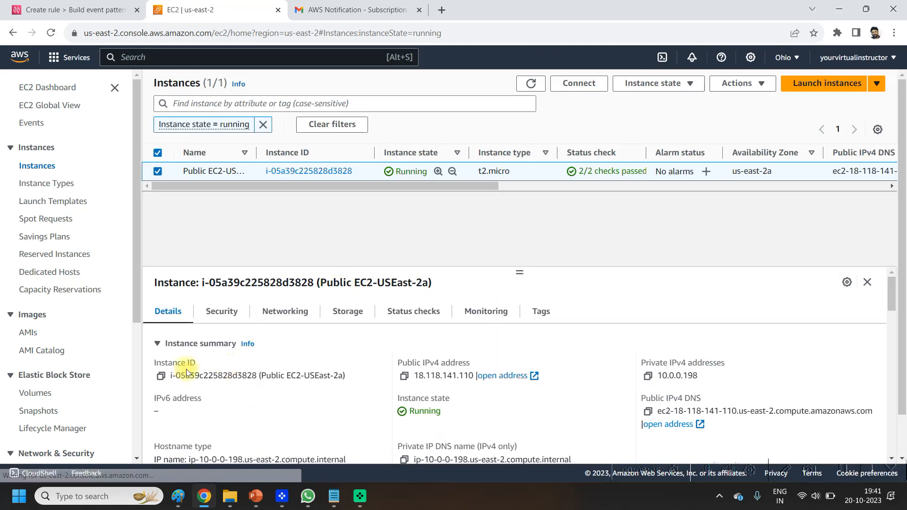
{"action": "left_click", "coordinate": [160, 375]}
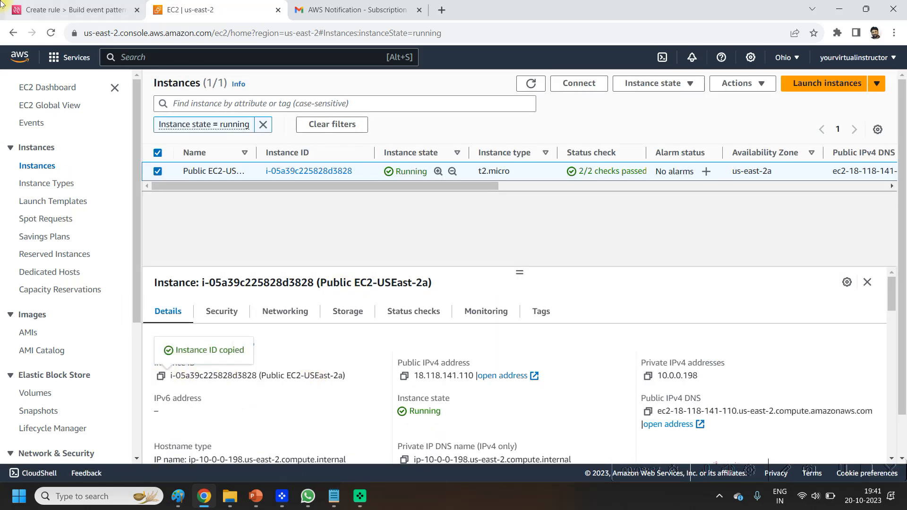
Return to the rule, paste the copied ID as the specific instance ID and proceed to target selection.
{"action": "left_click", "coordinate": [35, 3]}
{"action": "left_click", "coordinate": [278, 437]}
{"action": "key", "text": "ctrl+v"}
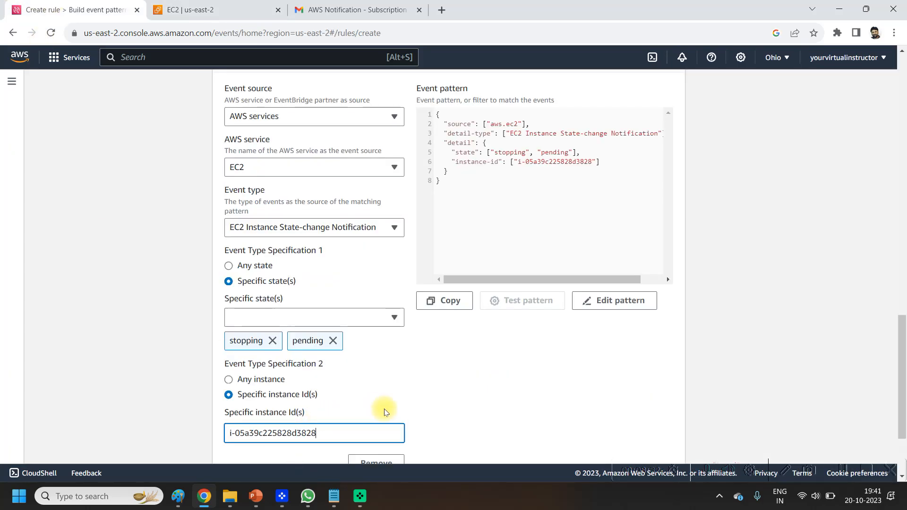
{"action": "scroll", "coordinate": [444, 392], "scroll_direction": "down", "scroll_amount": 2}
{"action": "scroll", "coordinate": [590, 397], "scroll_direction": "down", "scroll_amount": 1}
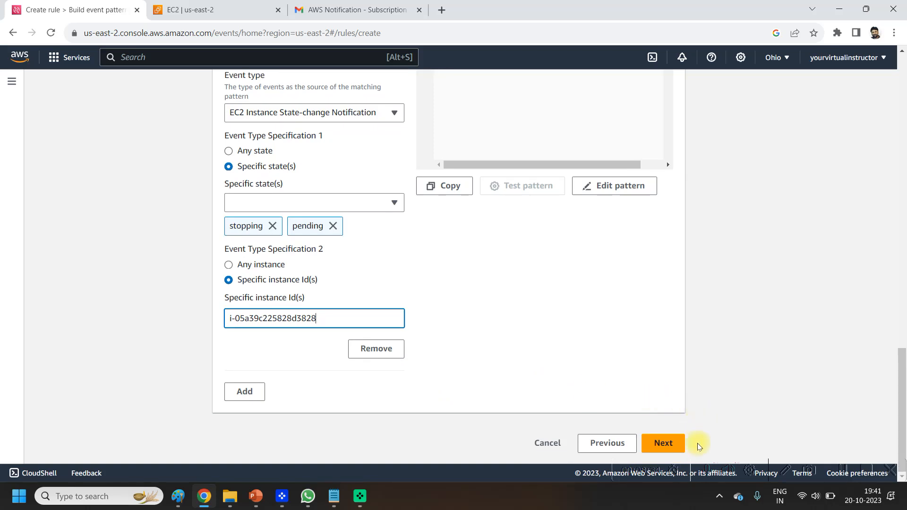
{"action": "left_click", "coordinate": [665, 441]}
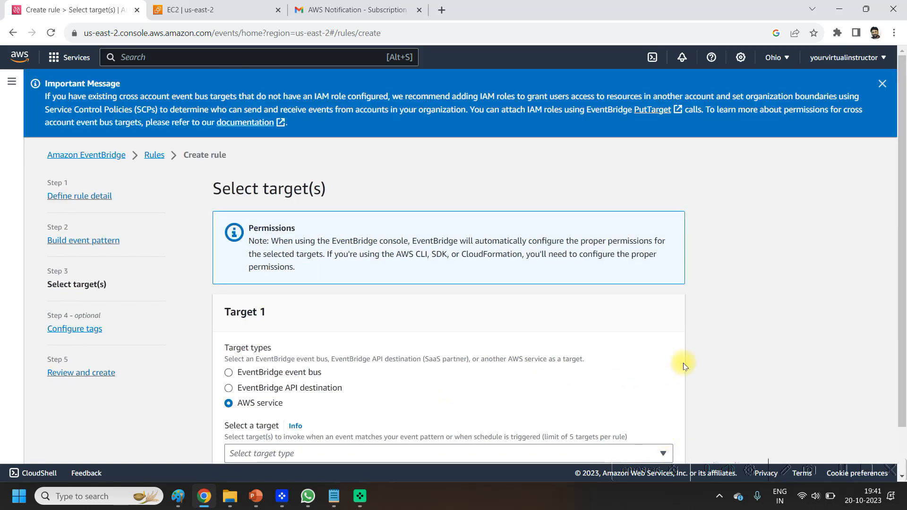
Set the rule's target to an AWS service of type SNS topic and choose MyTopic.
{"action": "scroll", "coordinate": [706, 326], "scroll_direction": "down", "scroll_amount": 1}
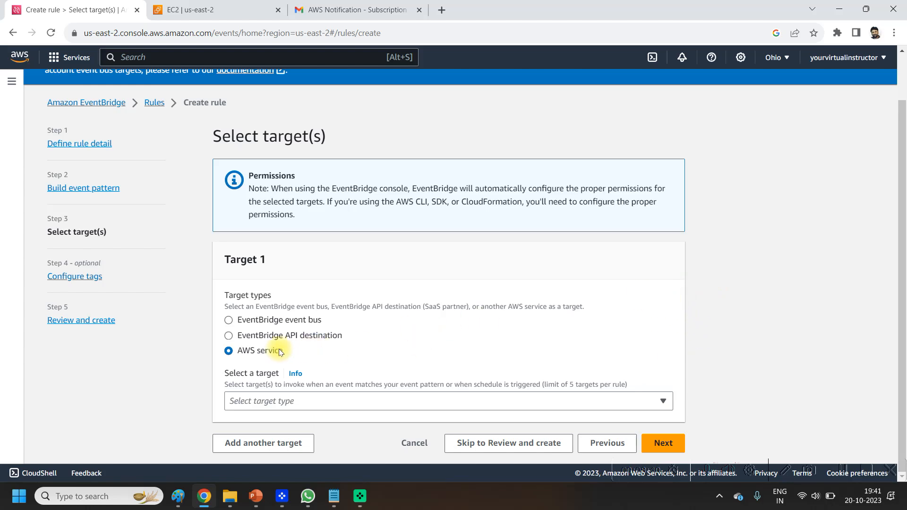
{"action": "left_click", "coordinate": [295, 401]}
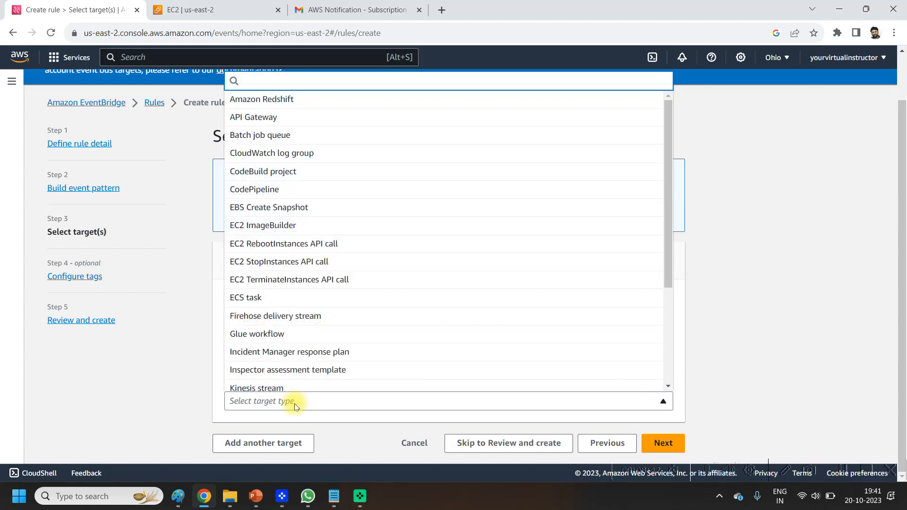
{"action": "left_click", "coordinate": [295, 405]}
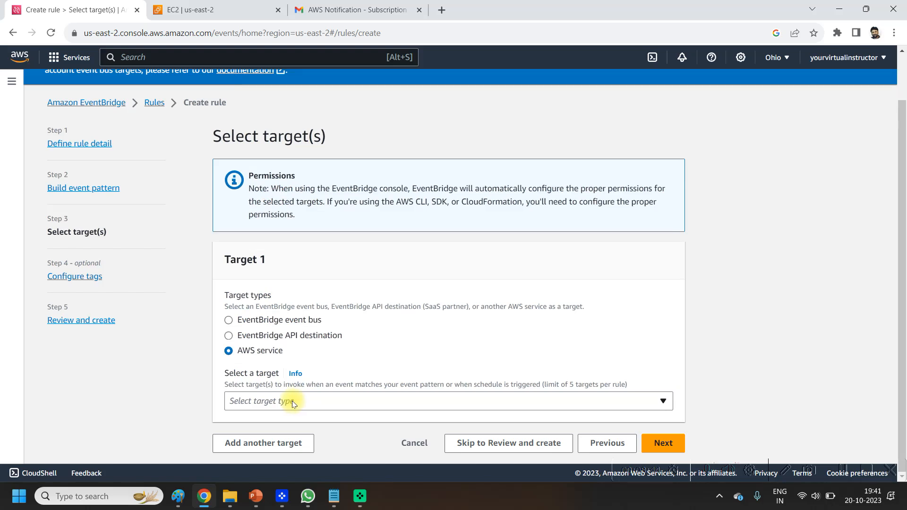
{"action": "left_click", "coordinate": [342, 403]}
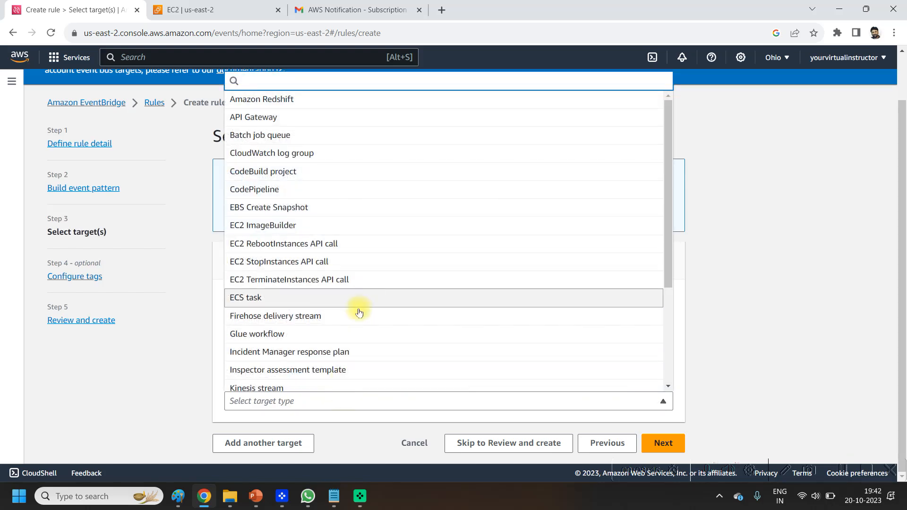
{"action": "scroll", "coordinate": [359, 312], "scroll_direction": "down", "scroll_amount": 3}
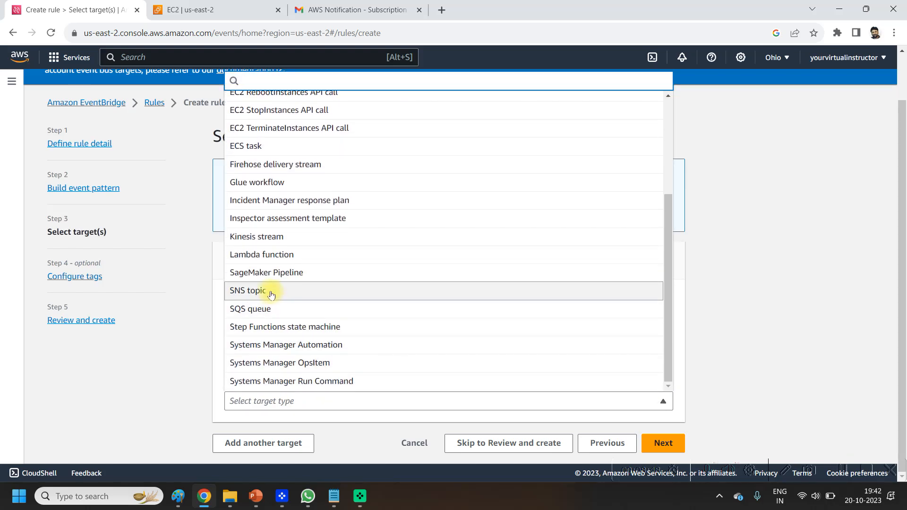
{"action": "left_click", "coordinate": [271, 291]}
{"action": "scroll", "coordinate": [718, 324], "scroll_direction": "down", "scroll_amount": 2}
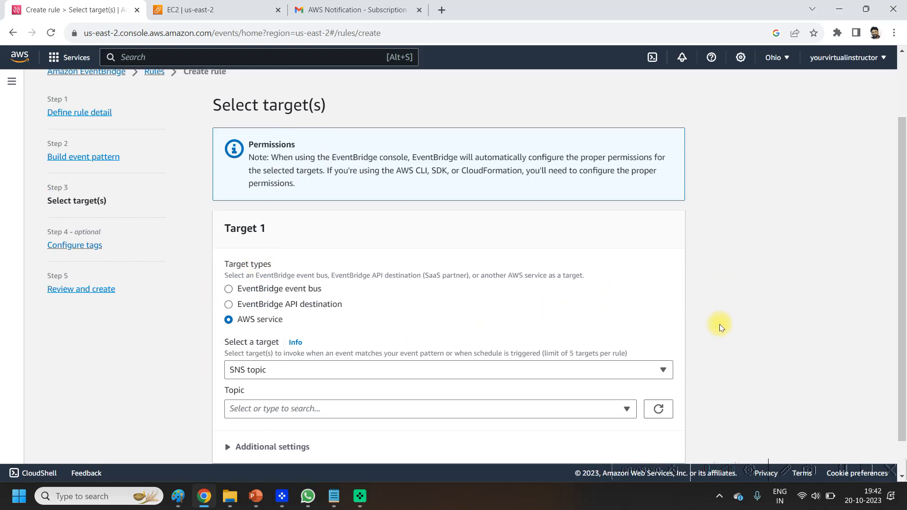
{"action": "left_click", "coordinate": [293, 372]}
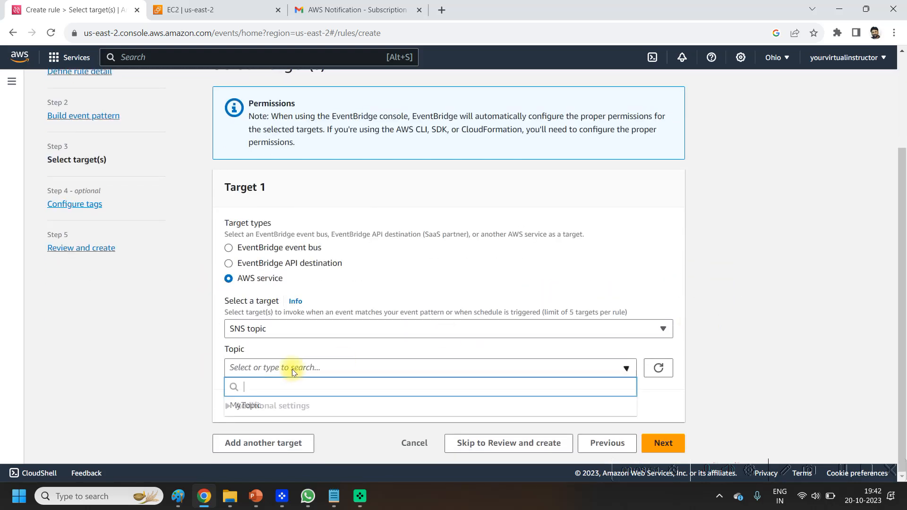
{"action": "left_click", "coordinate": [266, 405]}
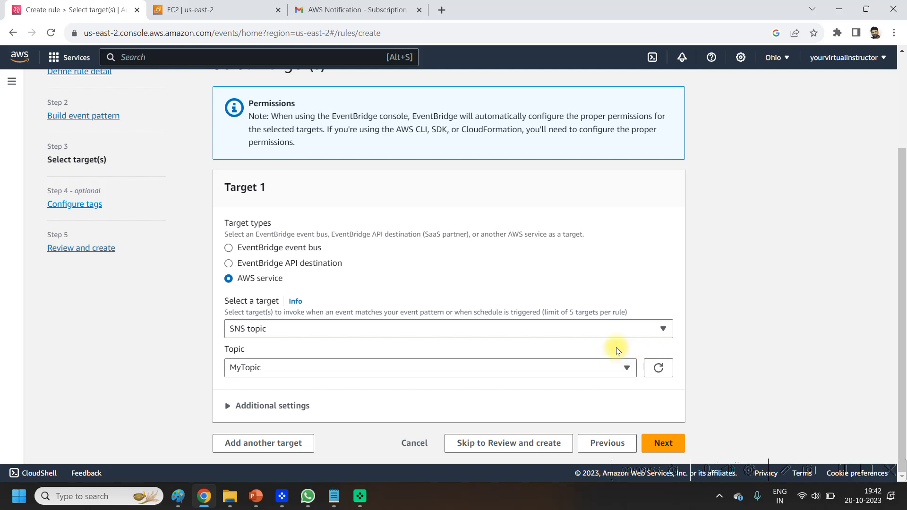
Check the target's additional settings, leave them at their defaults and continue without tags to the rule's review.
{"action": "left_click", "coordinate": [302, 406]}
{"action": "scroll", "coordinate": [654, 338], "scroll_direction": "down", "scroll_amount": 5}
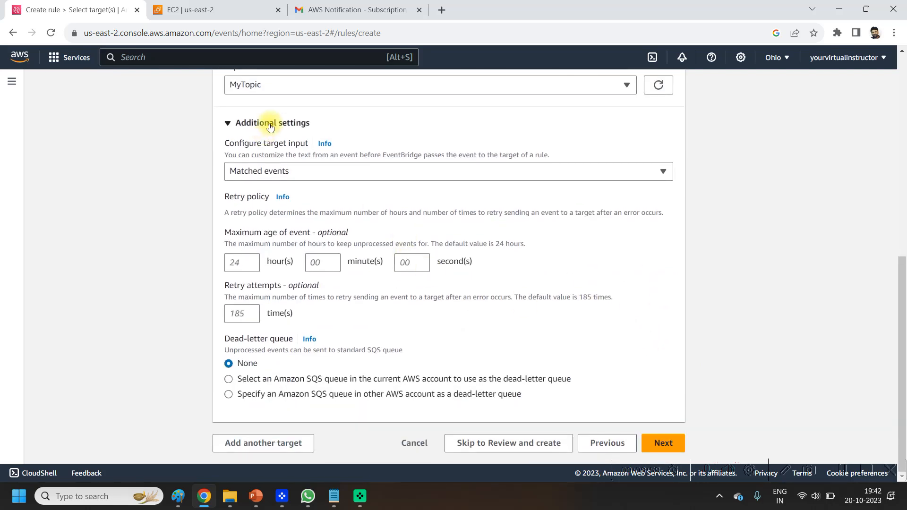
{"action": "left_click", "coordinate": [264, 123]}
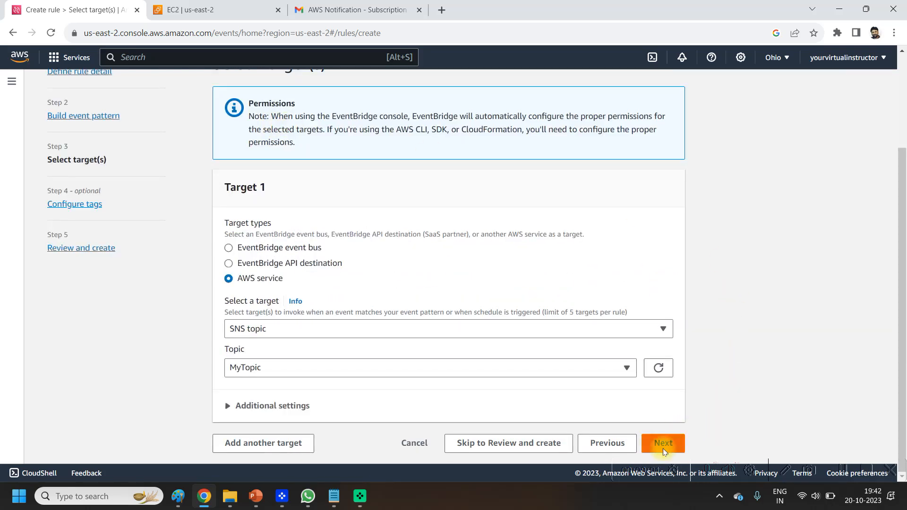
{"action": "left_click", "coordinate": [663, 449]}
{"action": "left_click", "coordinate": [666, 368]}
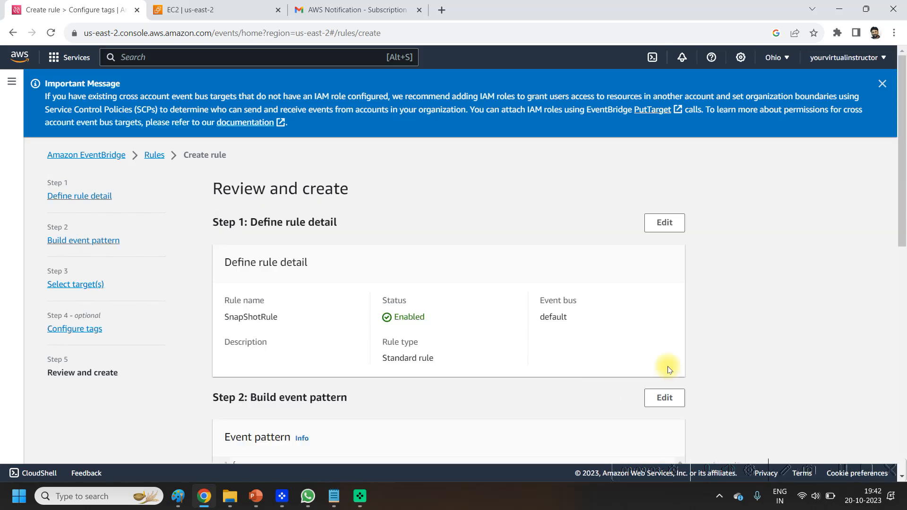
{"action": "scroll", "coordinate": [670, 314], "scroll_direction": "down", "scroll_amount": 5}
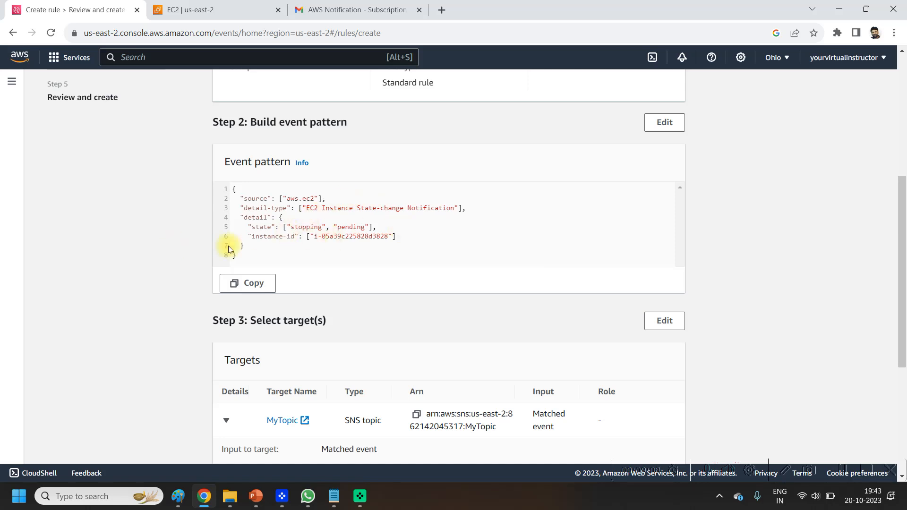
Review the rule's event pattern, MyTopic target and tags, and create the rule.
{"action": "scroll", "coordinate": [404, 275], "scroll_direction": "down", "scroll_amount": 2}
{"action": "scroll", "coordinate": [404, 275], "scroll_direction": "down", "scroll_amount": 1}
{"action": "scroll", "coordinate": [817, 233], "scroll_direction": "down", "scroll_amount": 2}
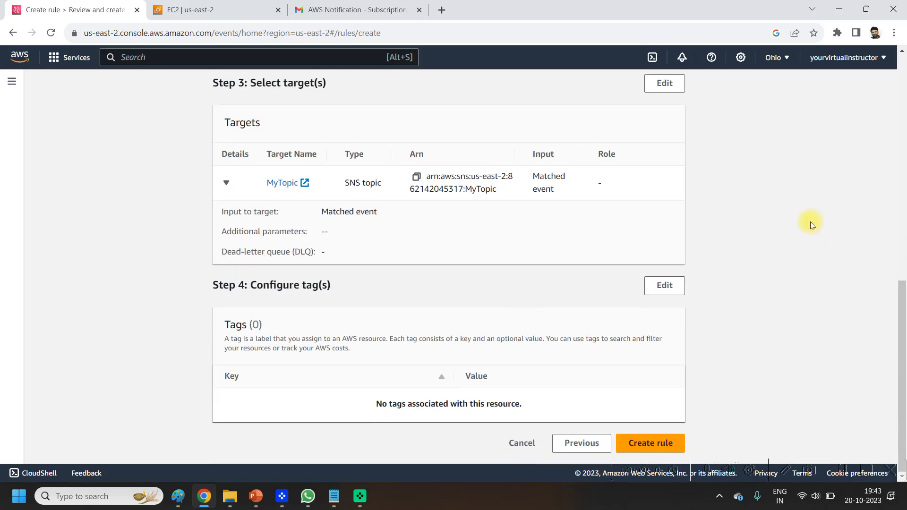
{"action": "left_click", "coordinate": [667, 444]}
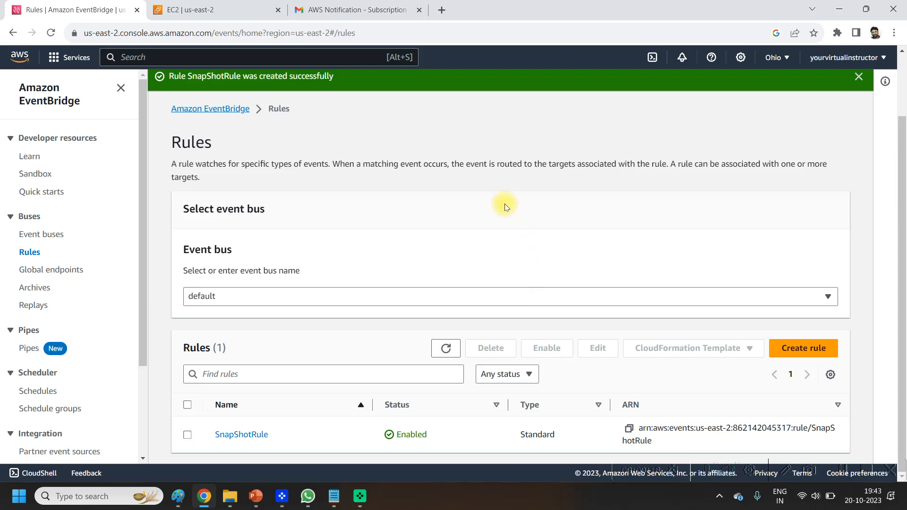
Go to the EC2 instances list and stop the Public EC2-USEast-2a instance, confirming the request.
{"action": "left_click", "coordinate": [178, 4]}
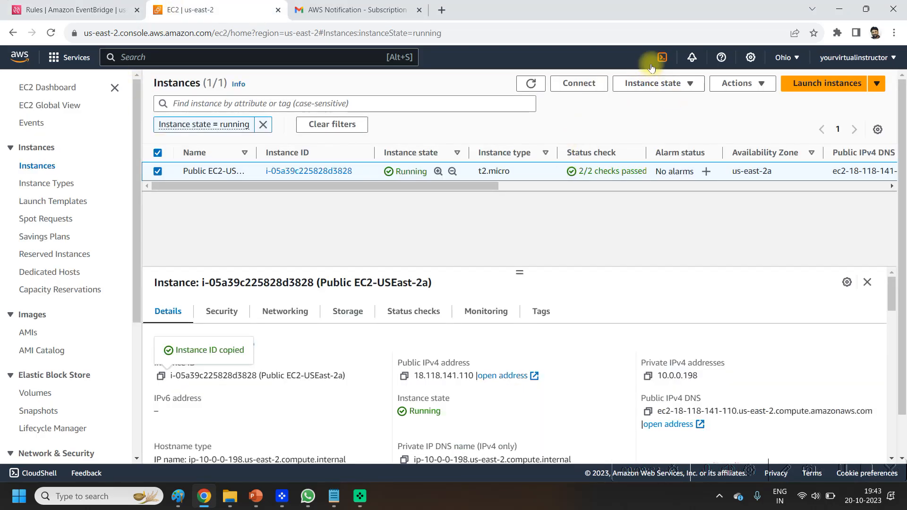
{"action": "left_click", "coordinate": [660, 86]}
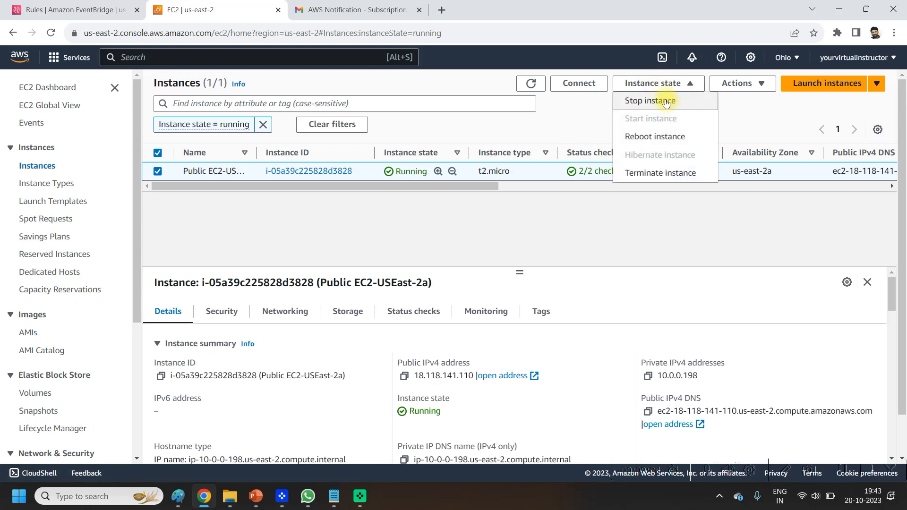
{"action": "left_click", "coordinate": [666, 102]}
{"action": "left_click", "coordinate": [660, 317]}
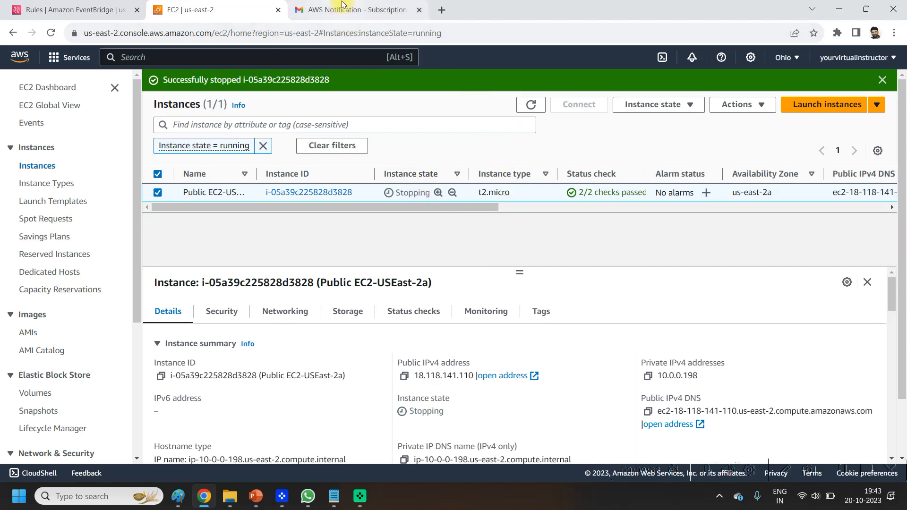
Switch to the Gmail inbox, open the new AWS Notification Message and check the instance ID and state it reports.
{"action": "left_click", "coordinate": [309, 10]}
{"action": "left_click", "coordinate": [47, 144]}
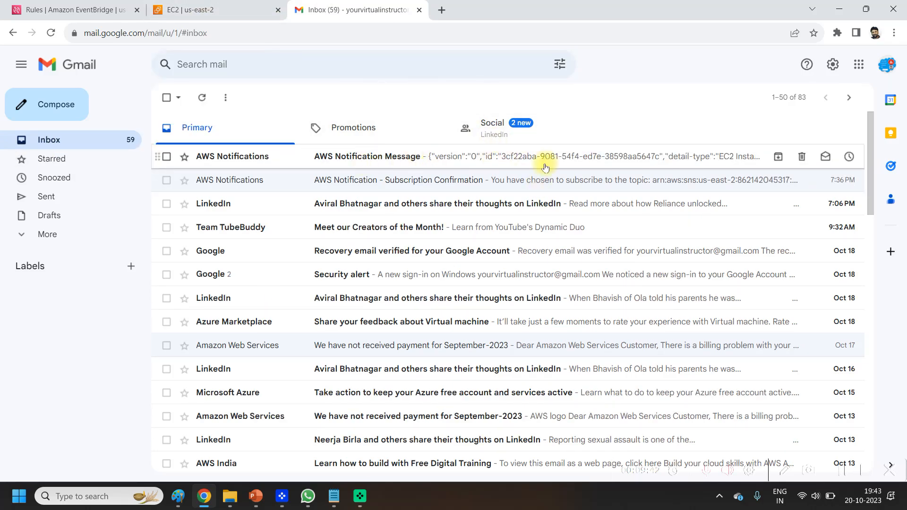
{"action": "left_click", "coordinate": [555, 161]}
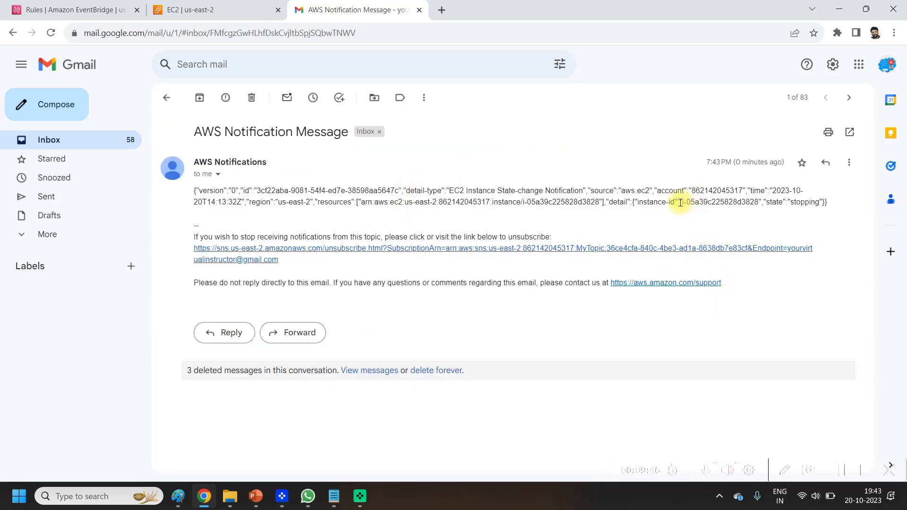
{"action": "left_click_drag", "start_coordinate": [681, 202], "coordinate": [760, 202]}
{"action": "double_click", "coordinate": [801, 204]}
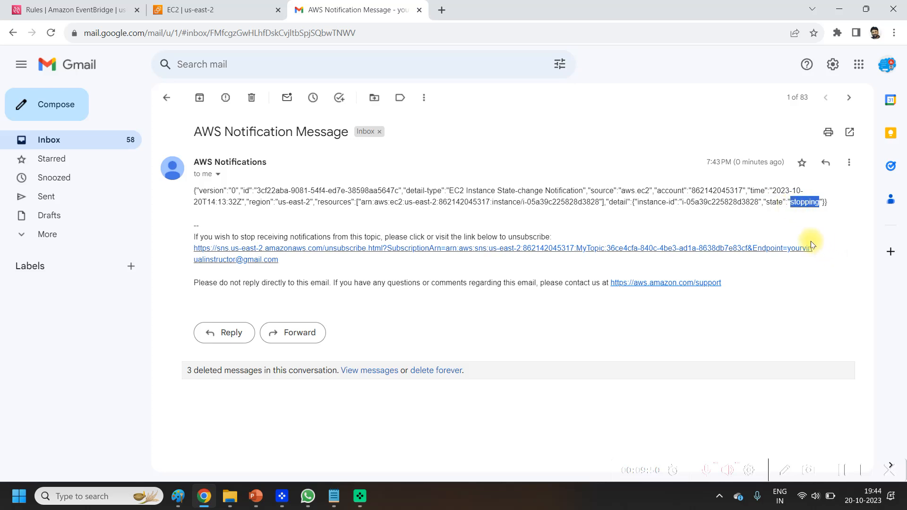
Return to the EC2 console, open the Elastic Block Store snapshots, refresh the list and look through its columns.
{"action": "left_click", "coordinate": [220, 5]}
{"action": "scroll", "coordinate": [92, 217], "scroll_direction": "down", "scroll_amount": 1}
{"action": "scroll", "coordinate": [92, 217], "scroll_direction": "down", "scroll_amount": 1}
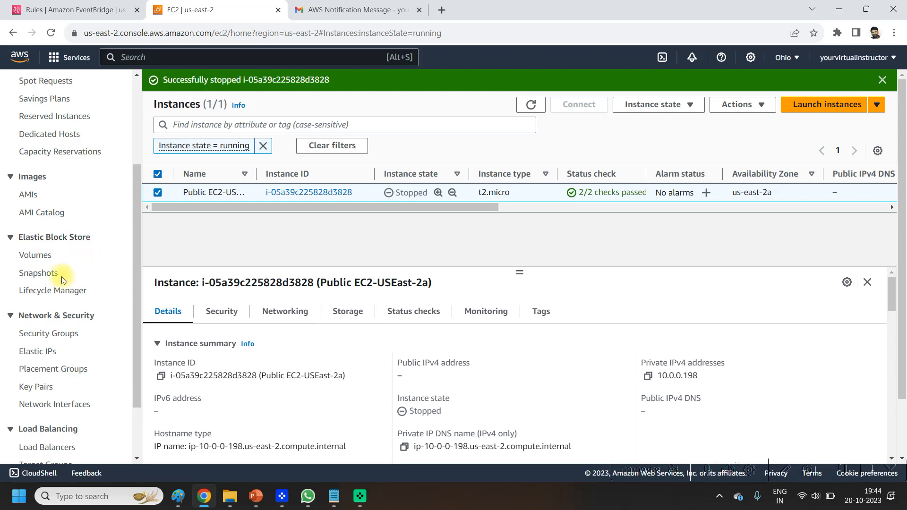
{"action": "left_click", "coordinate": [43, 276]}
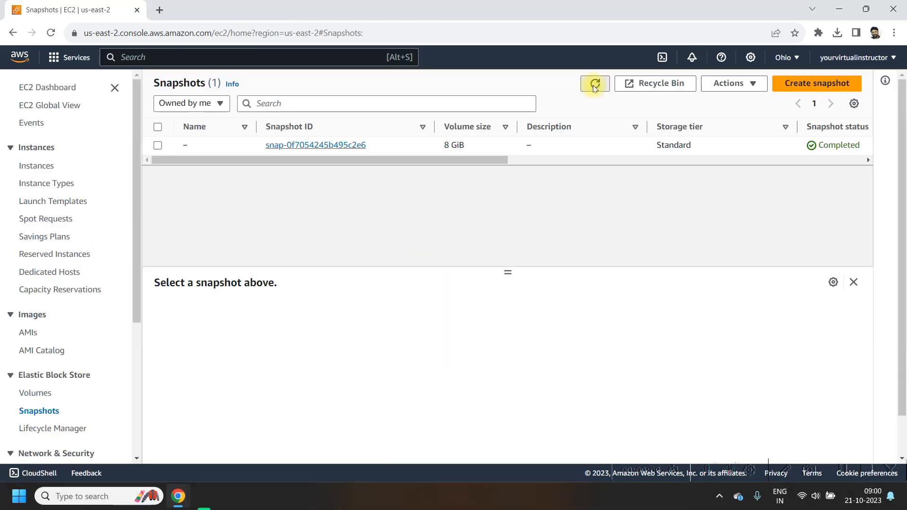
{"action": "left_click", "coordinate": [594, 85]}
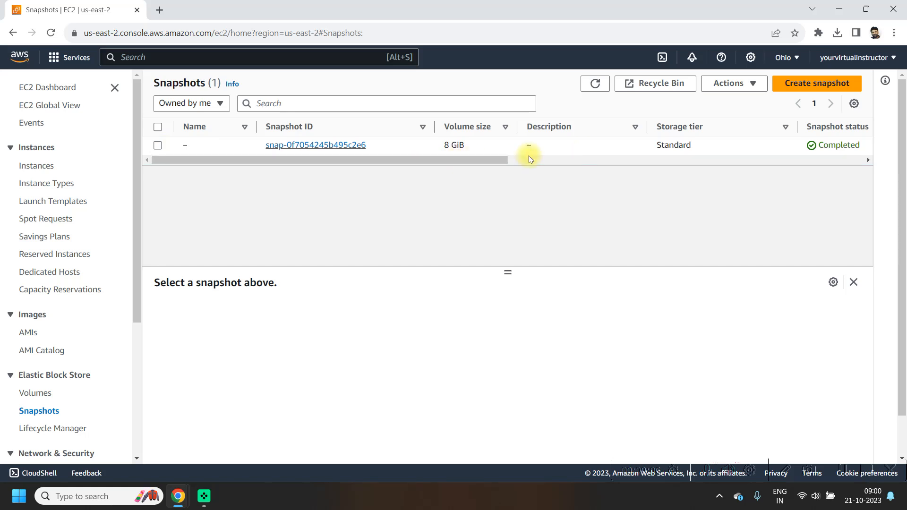
{"action": "left_click_drag", "start_coordinate": [463, 164], "coordinate": [584, 163]}
{"action": "left_click_drag", "start_coordinate": [418, 162], "coordinate": [208, 159]}
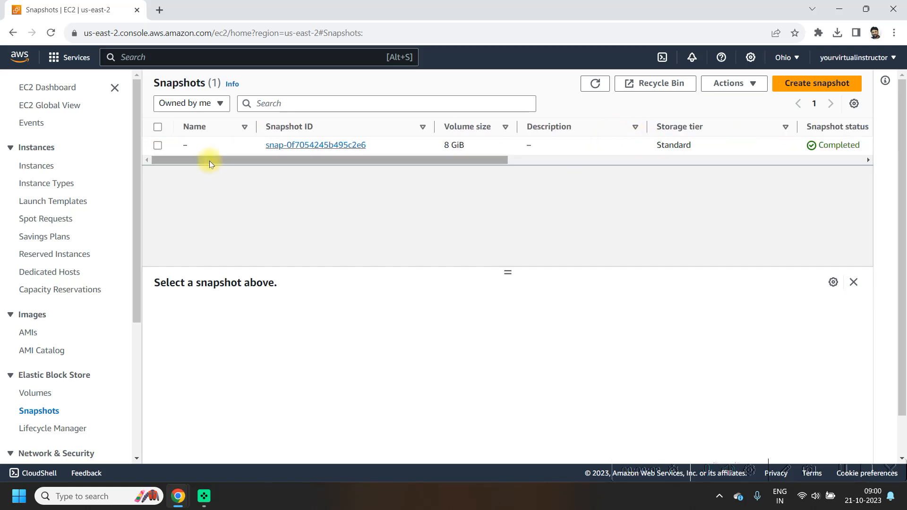
Select the listed snapshot and open its source volume's details to check which instance the volume is attached to.
{"action": "left_click", "coordinate": [158, 146]}
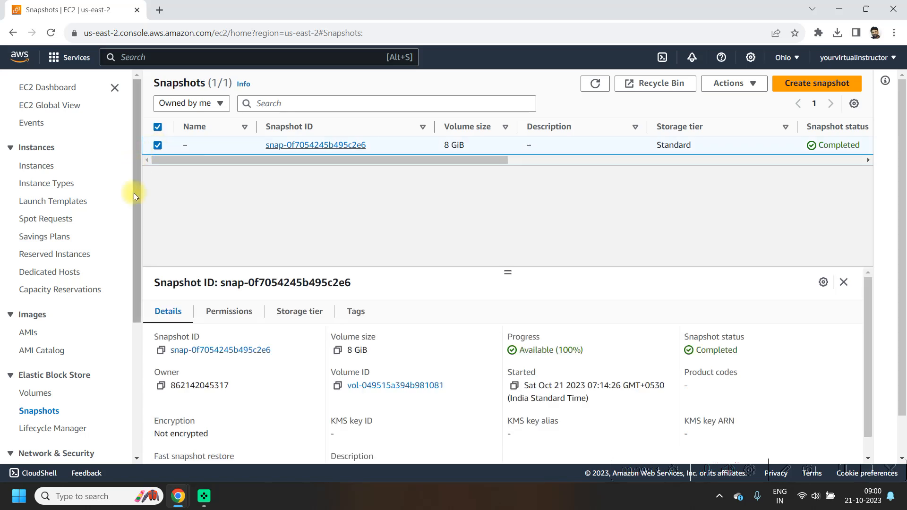
{"action": "left_click", "coordinate": [409, 386]}
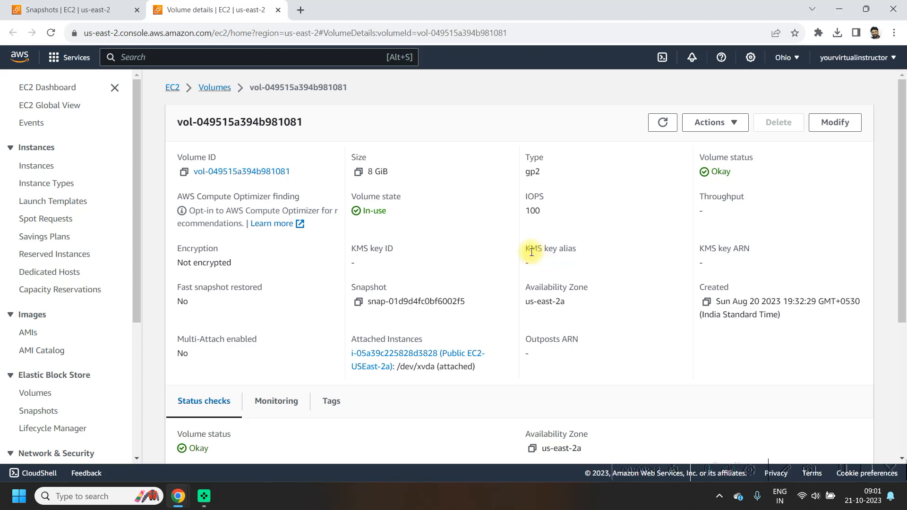
{"action": "left_click", "coordinate": [851, 461]}
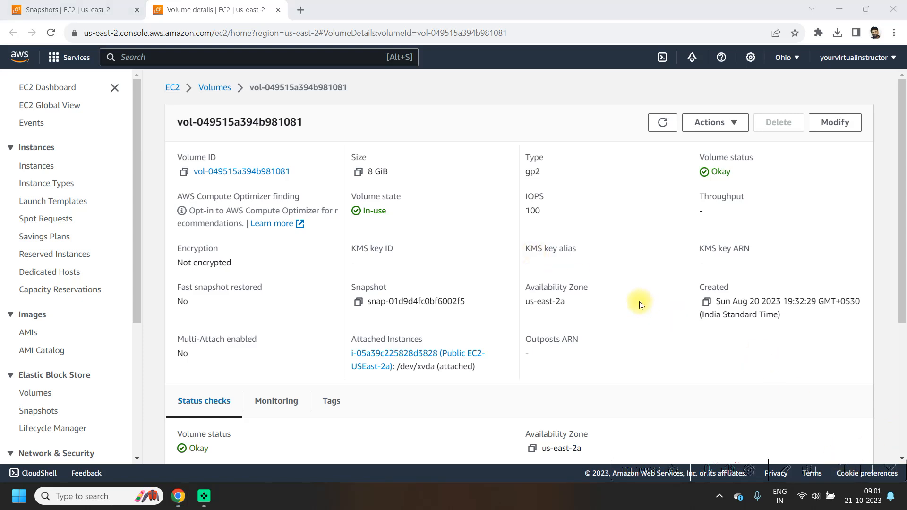